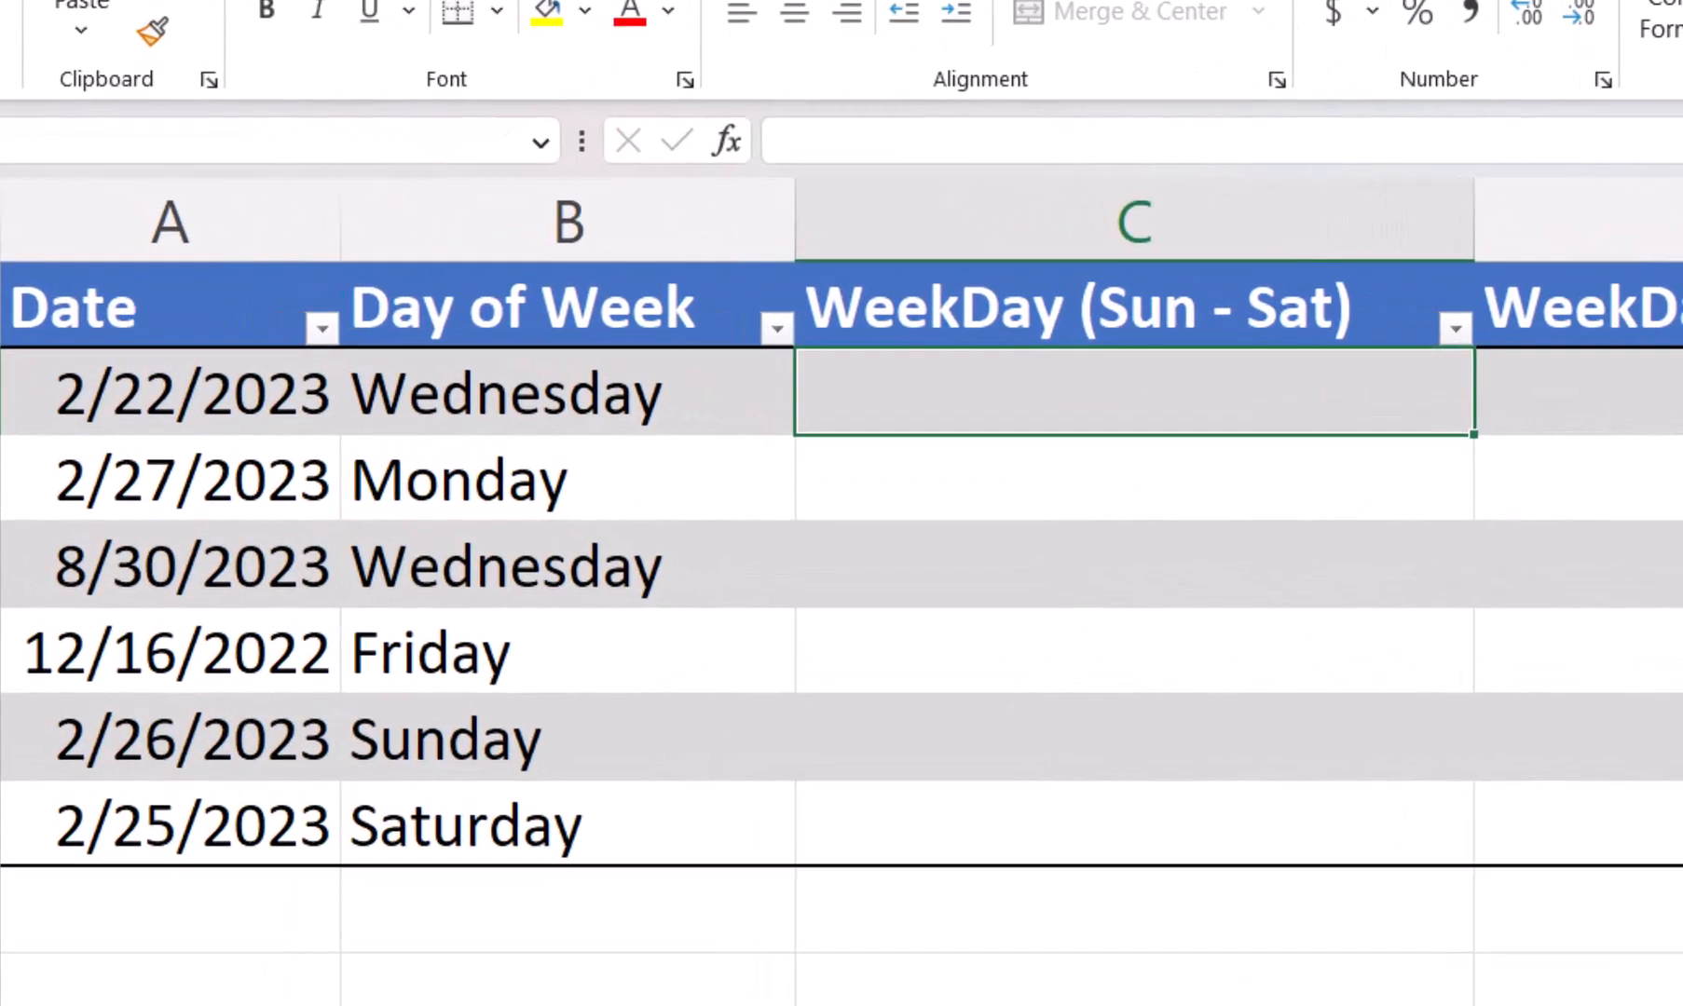
Fill the WeekDay (Sun - Sat) column by entering =WEEKDAY(A2) in cell C2
type("=week")
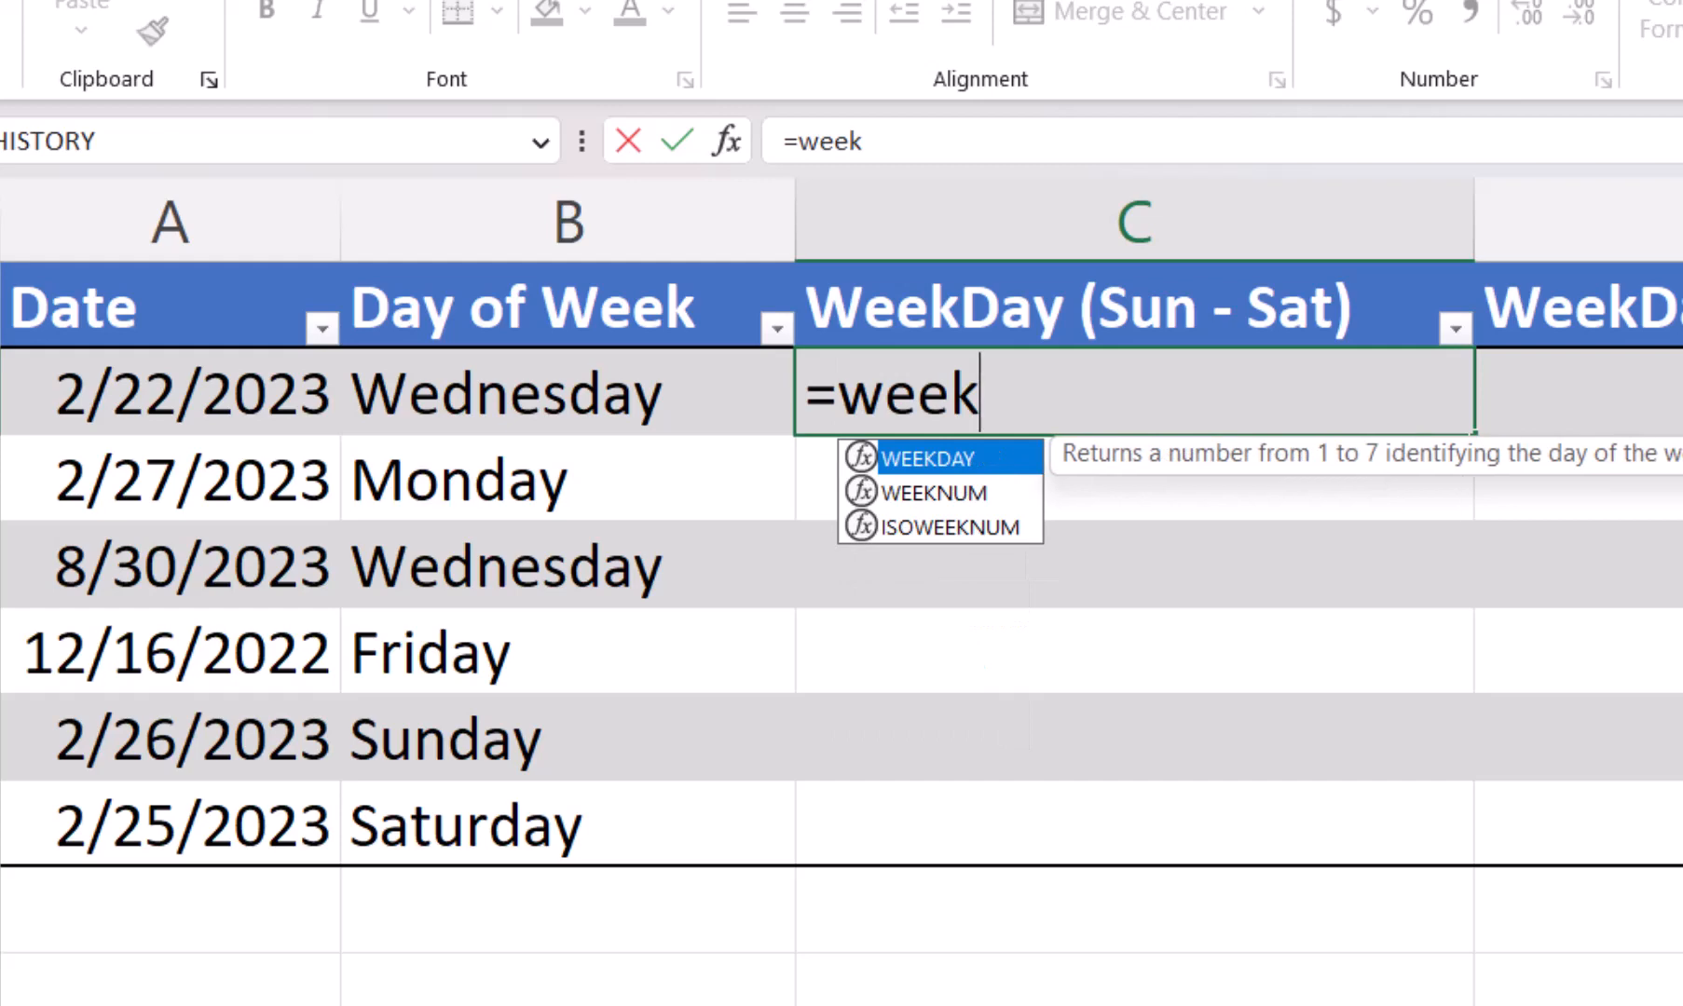
type("day(a2)")
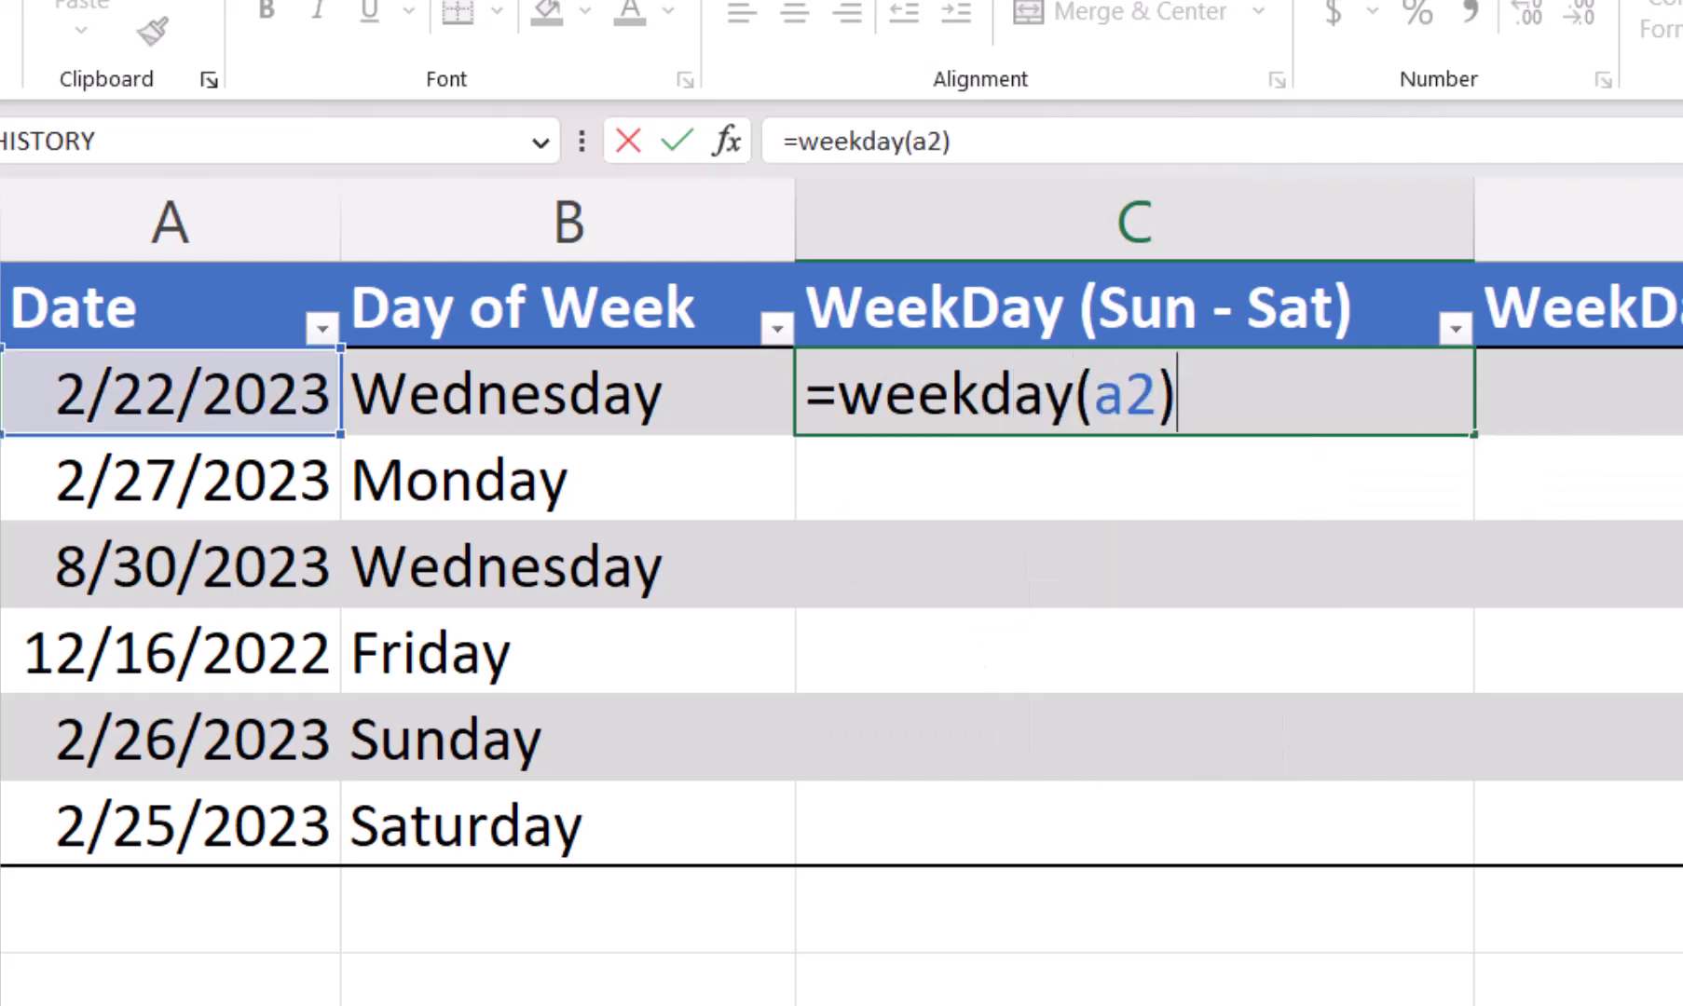
key("Return")
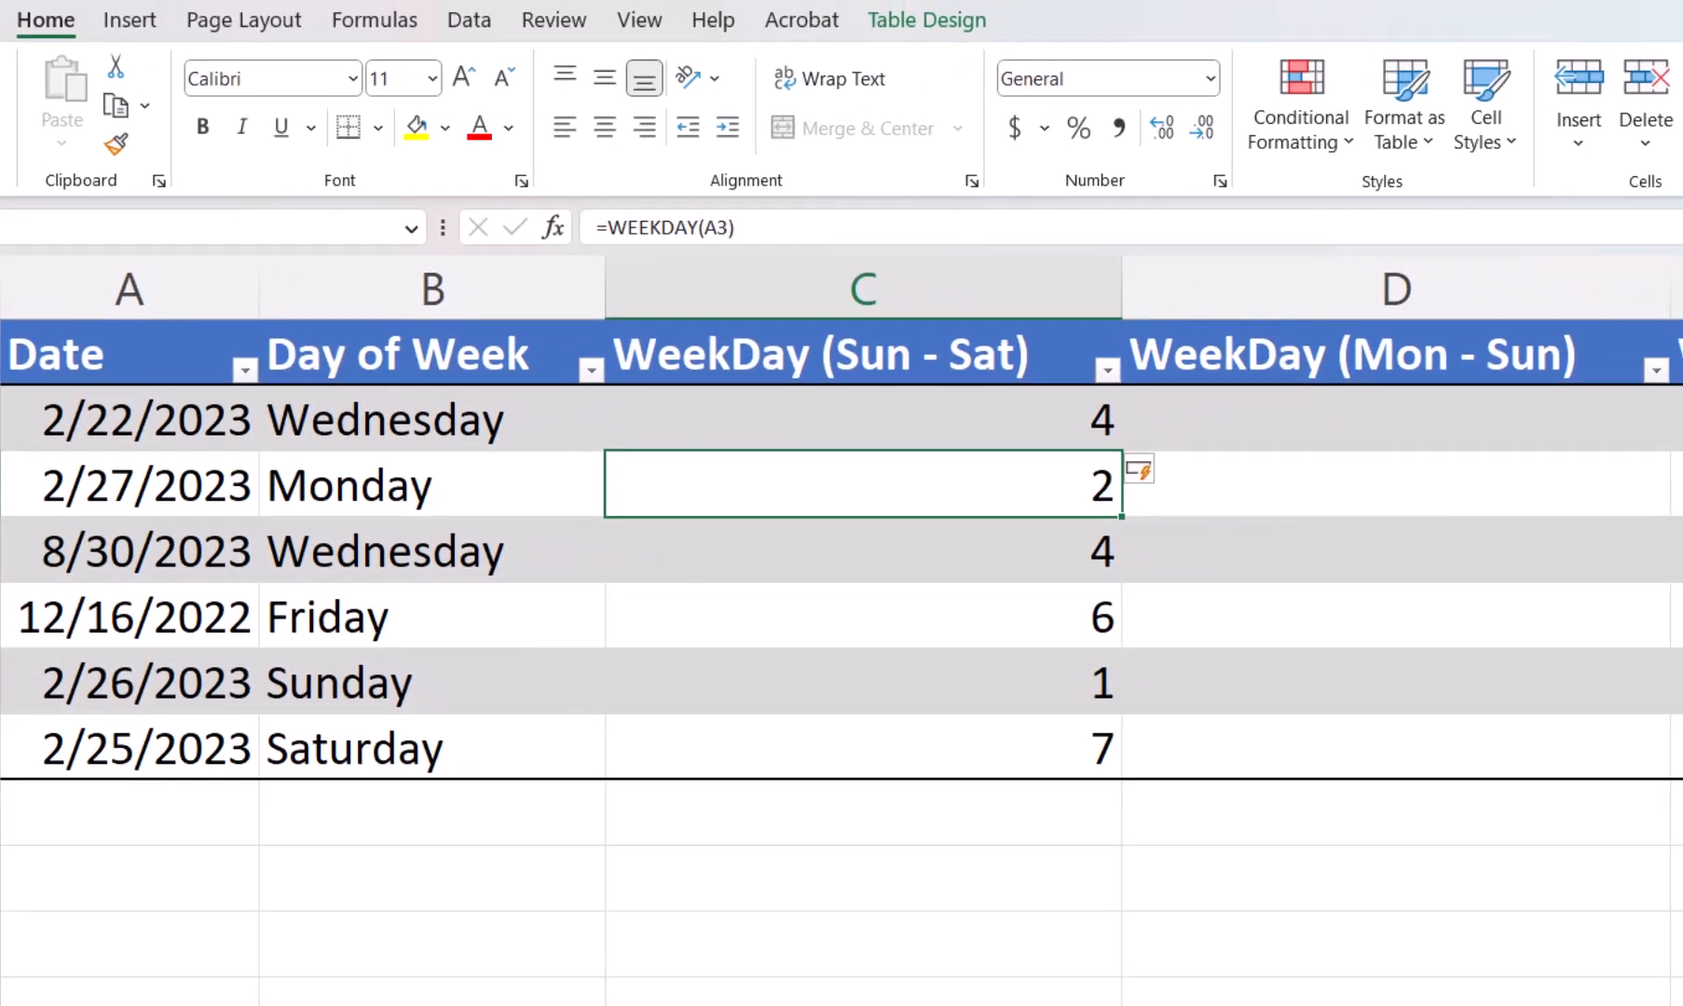
Fill the WeekDay (Mon - Sun) column by entering =WEEKDAY(A2,11) in cell D2
left_click(1395, 420)
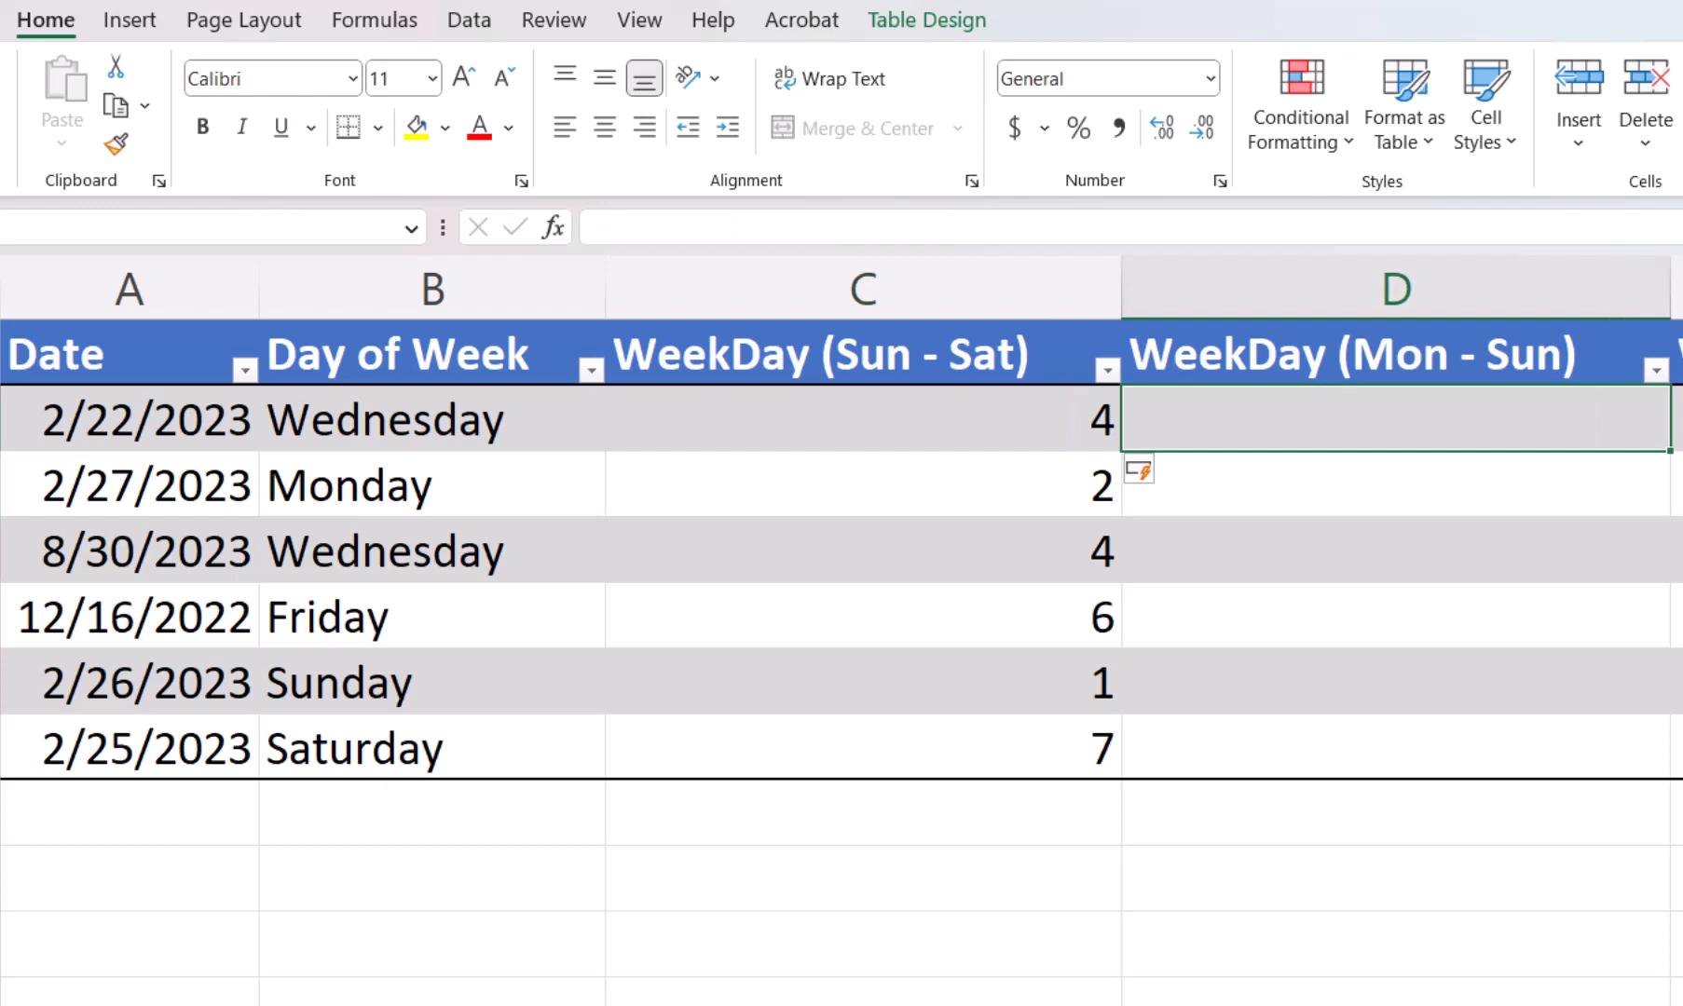
type("=")
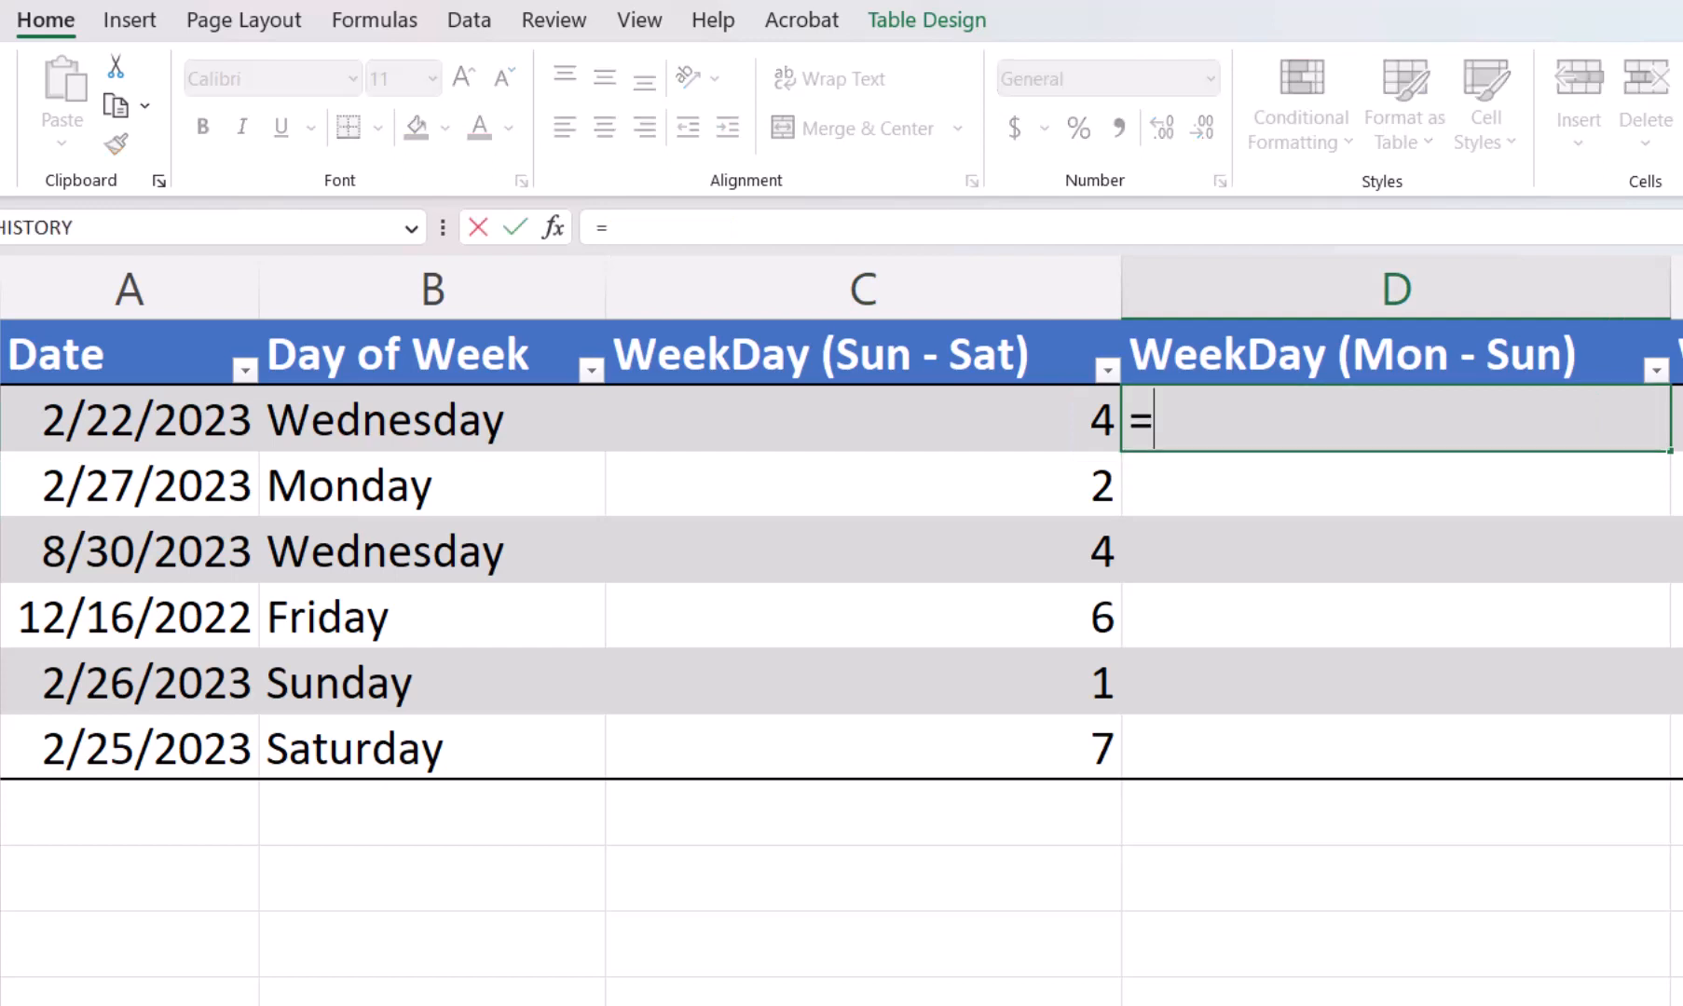
type("weekday(")
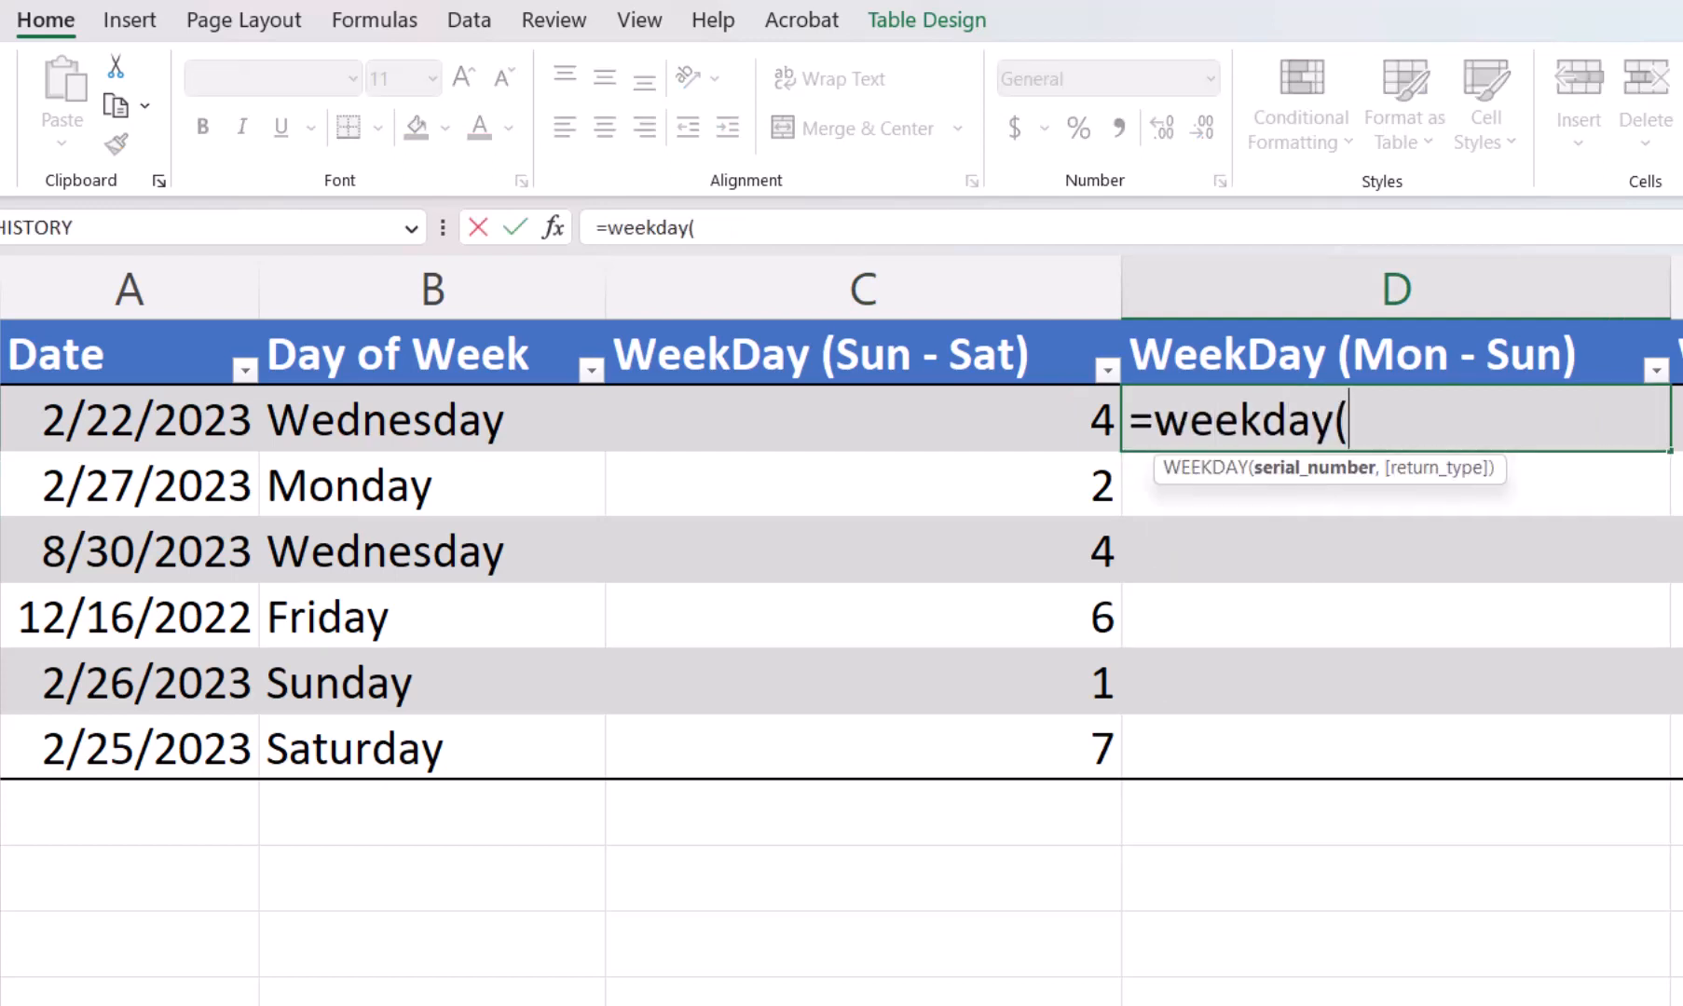
type("a2,11)")
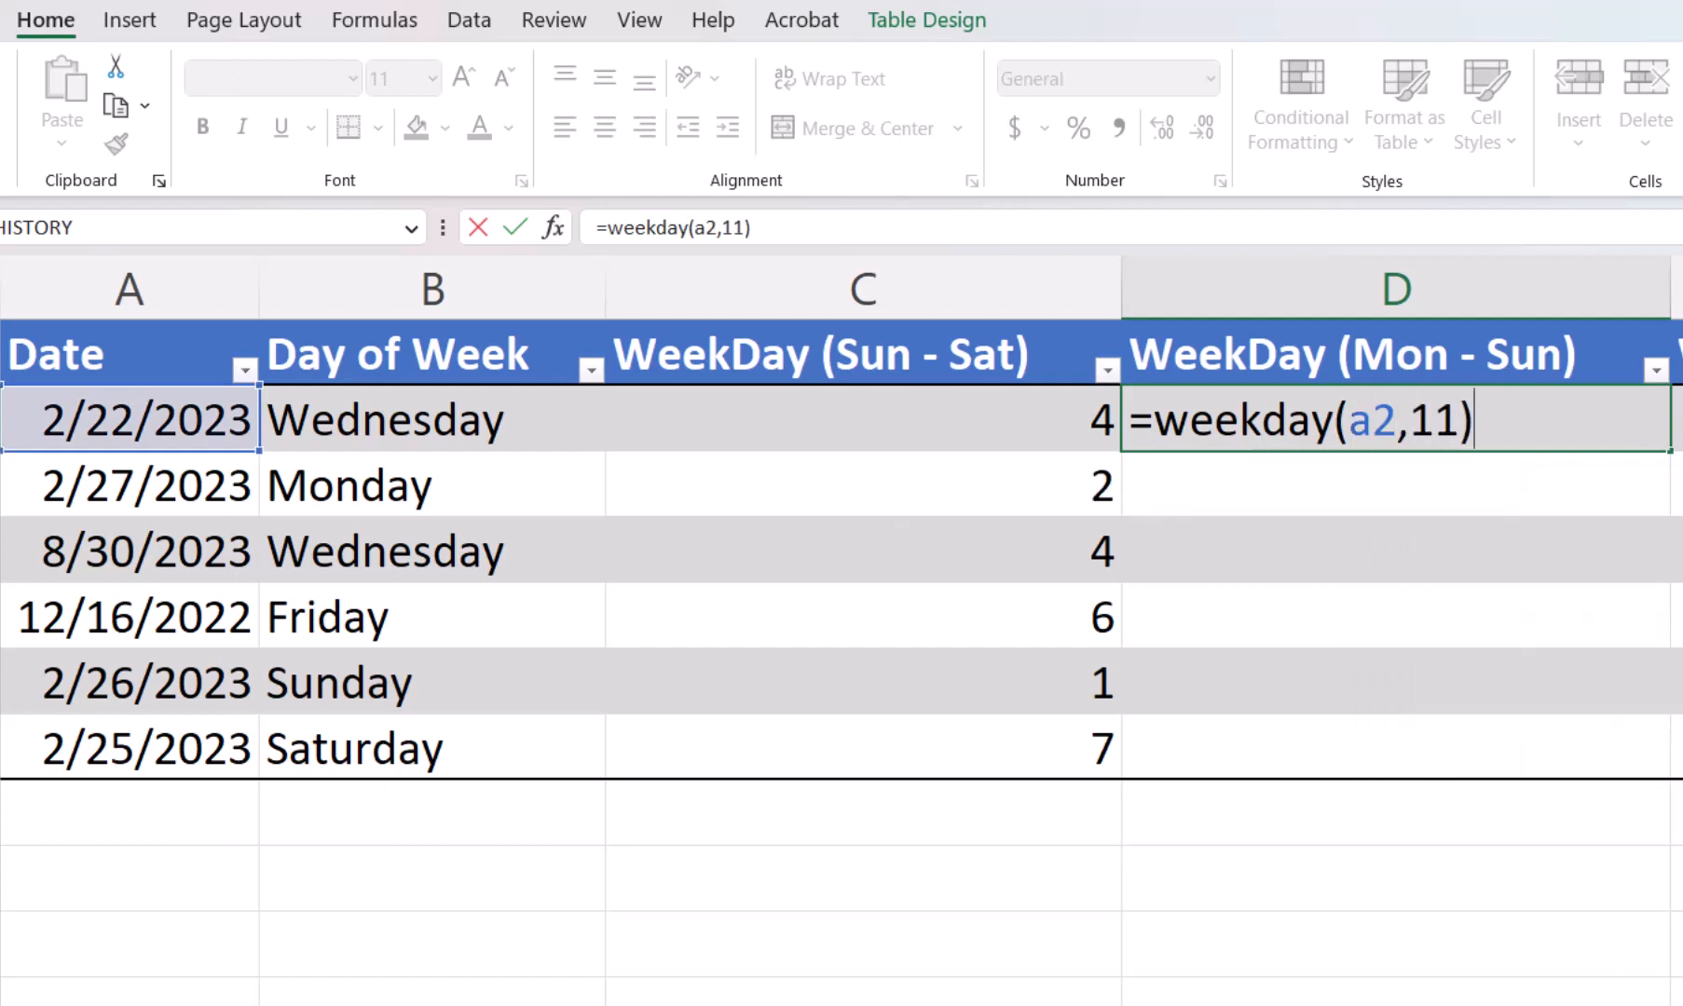
key("Return")
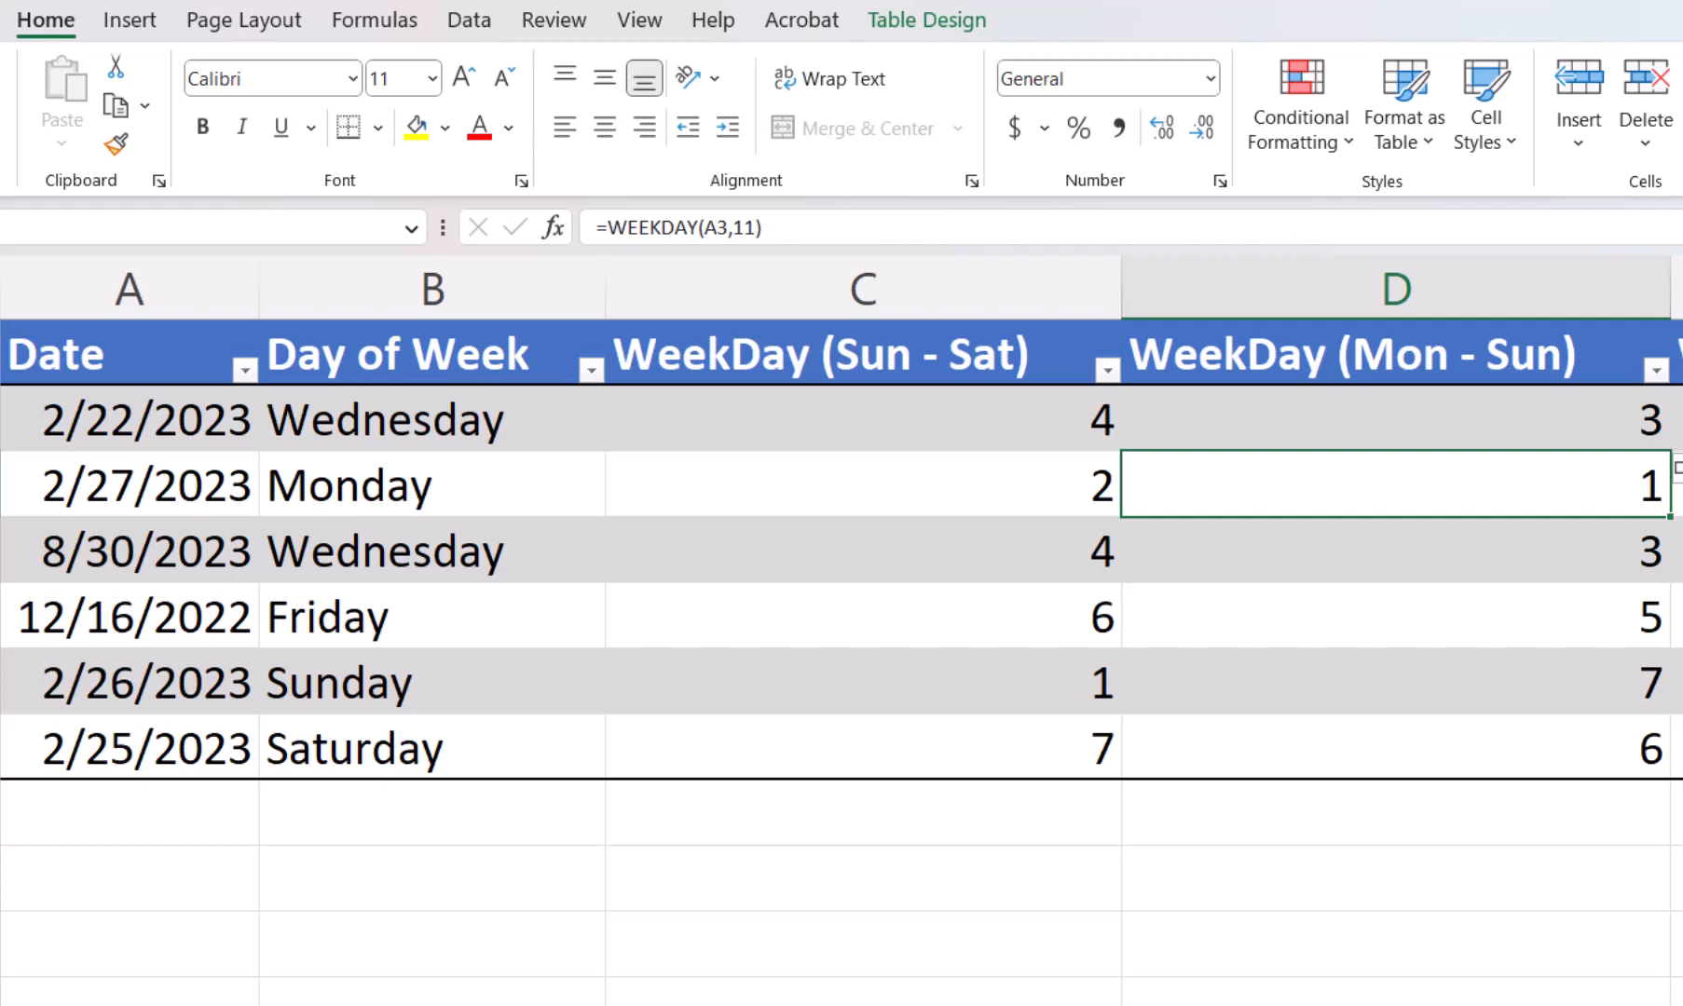
Fill the WeekDay (Sat - Friday) column by entering =WEEKDAY(A2,16) in cell E2
left_click(1584, 413)
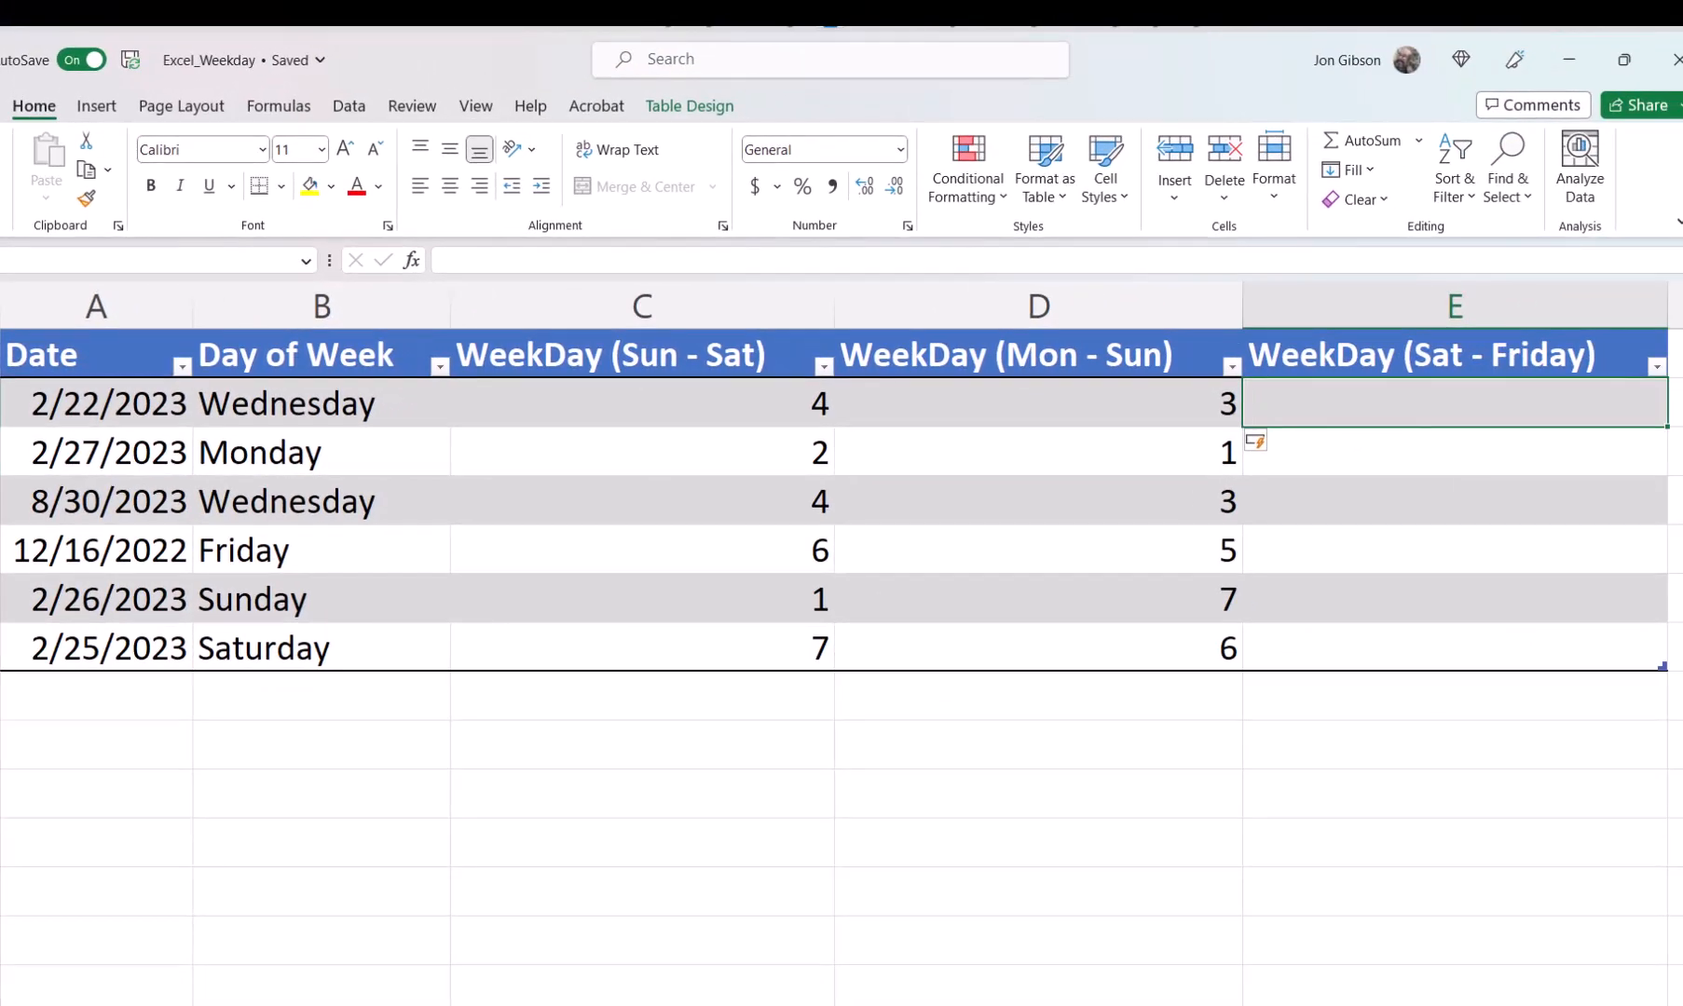
type("=weeek")
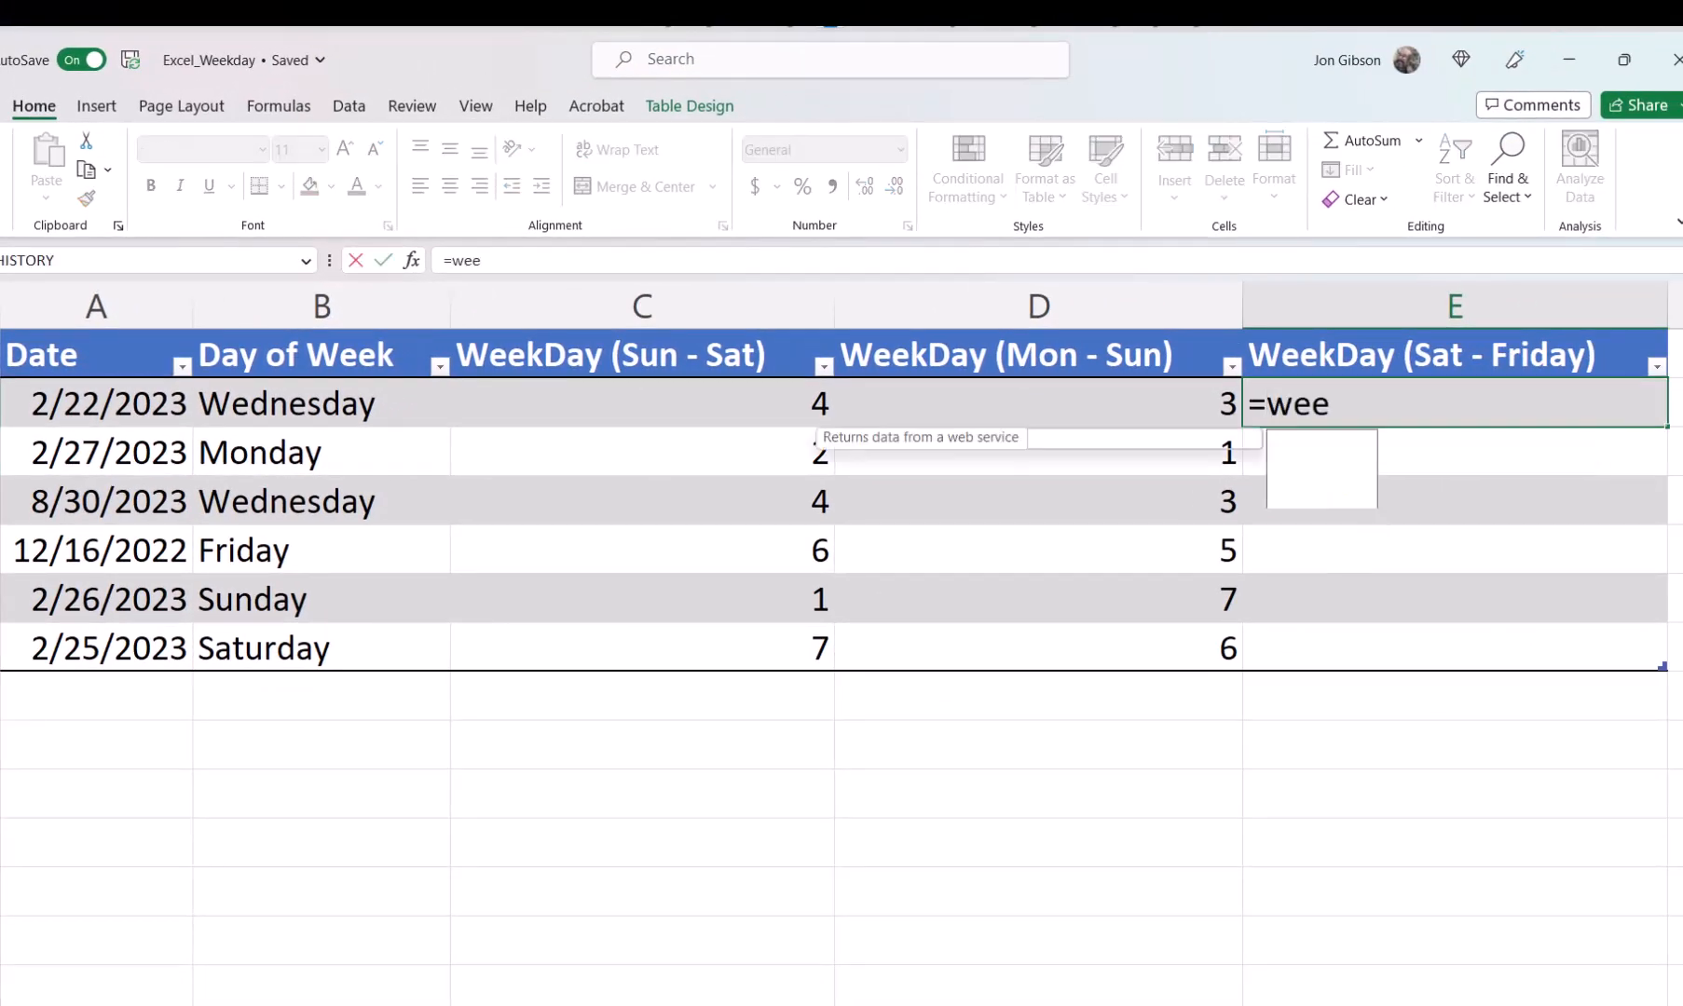
key("BackSpace")
key("BackSpace")
type("kday")
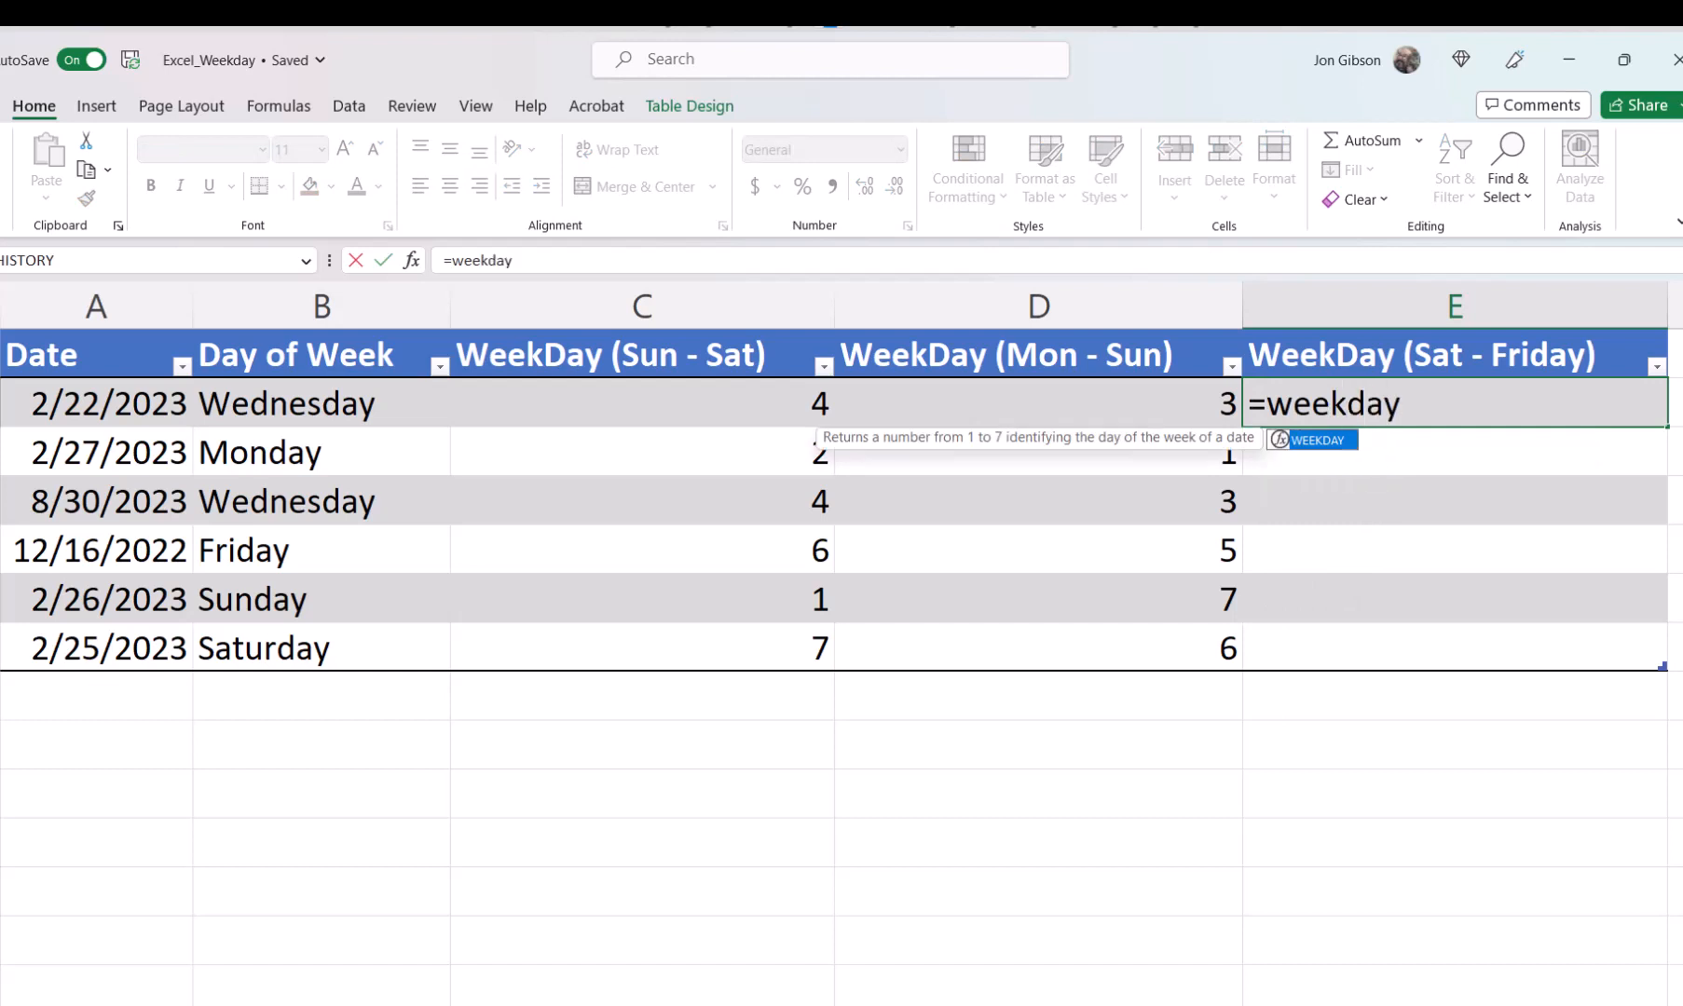
type("(a2,16")
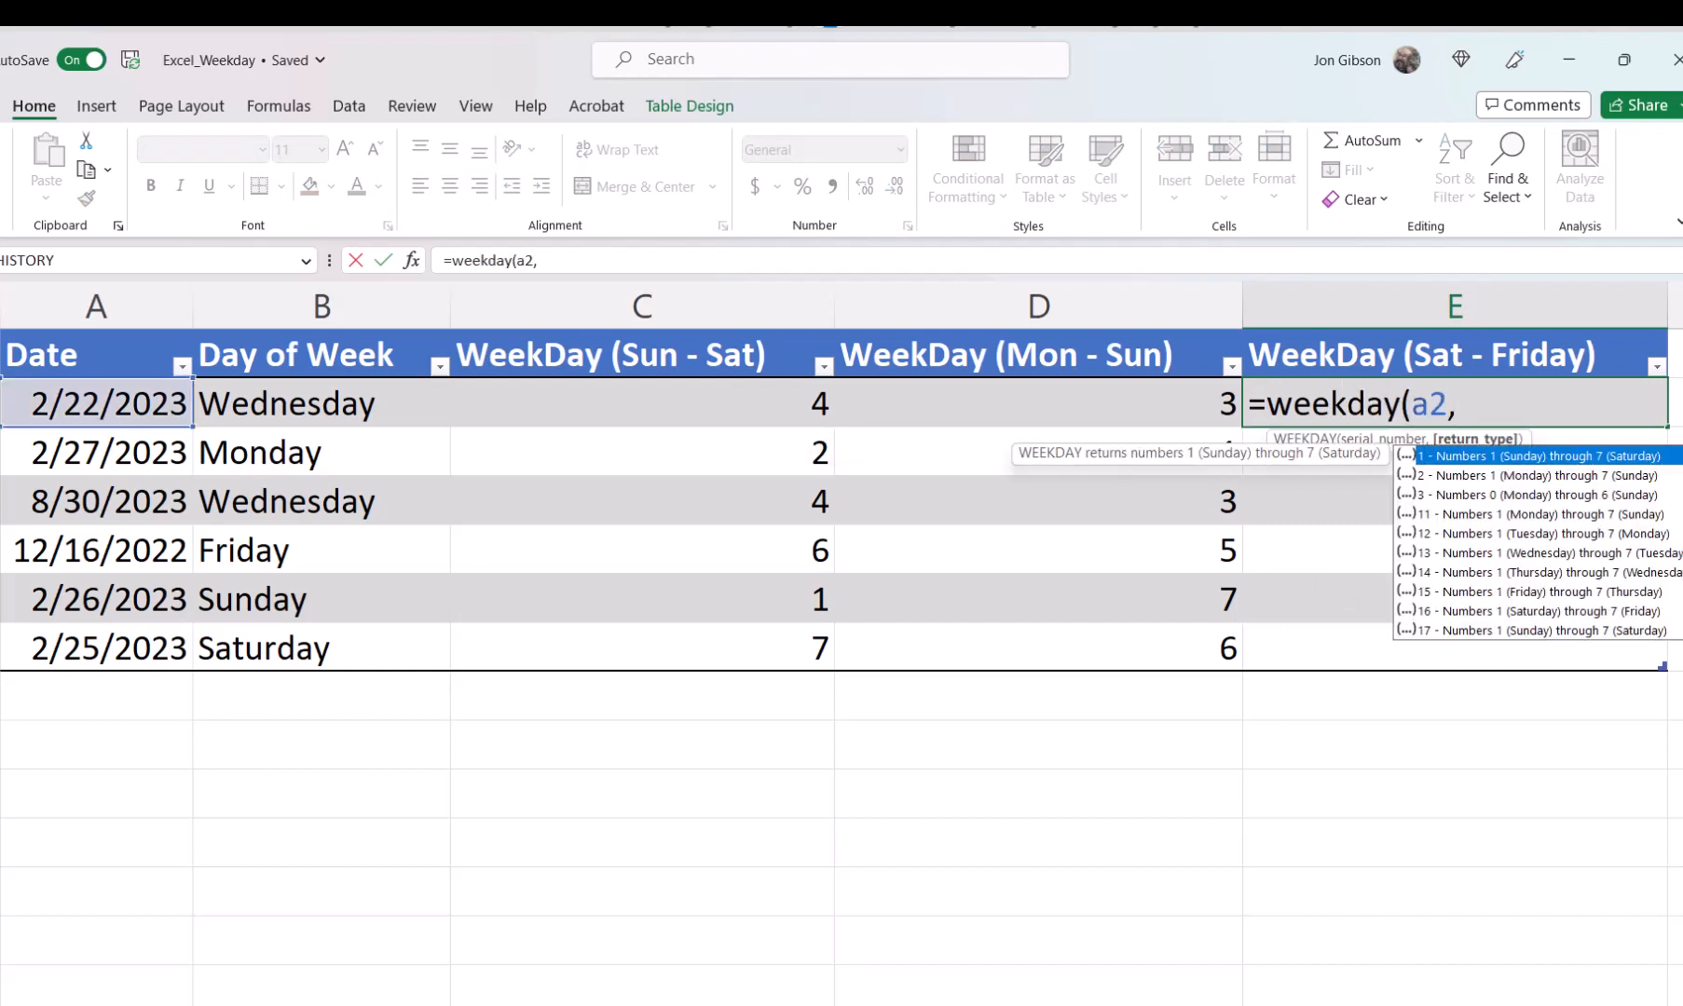
type(")")
key("Return")
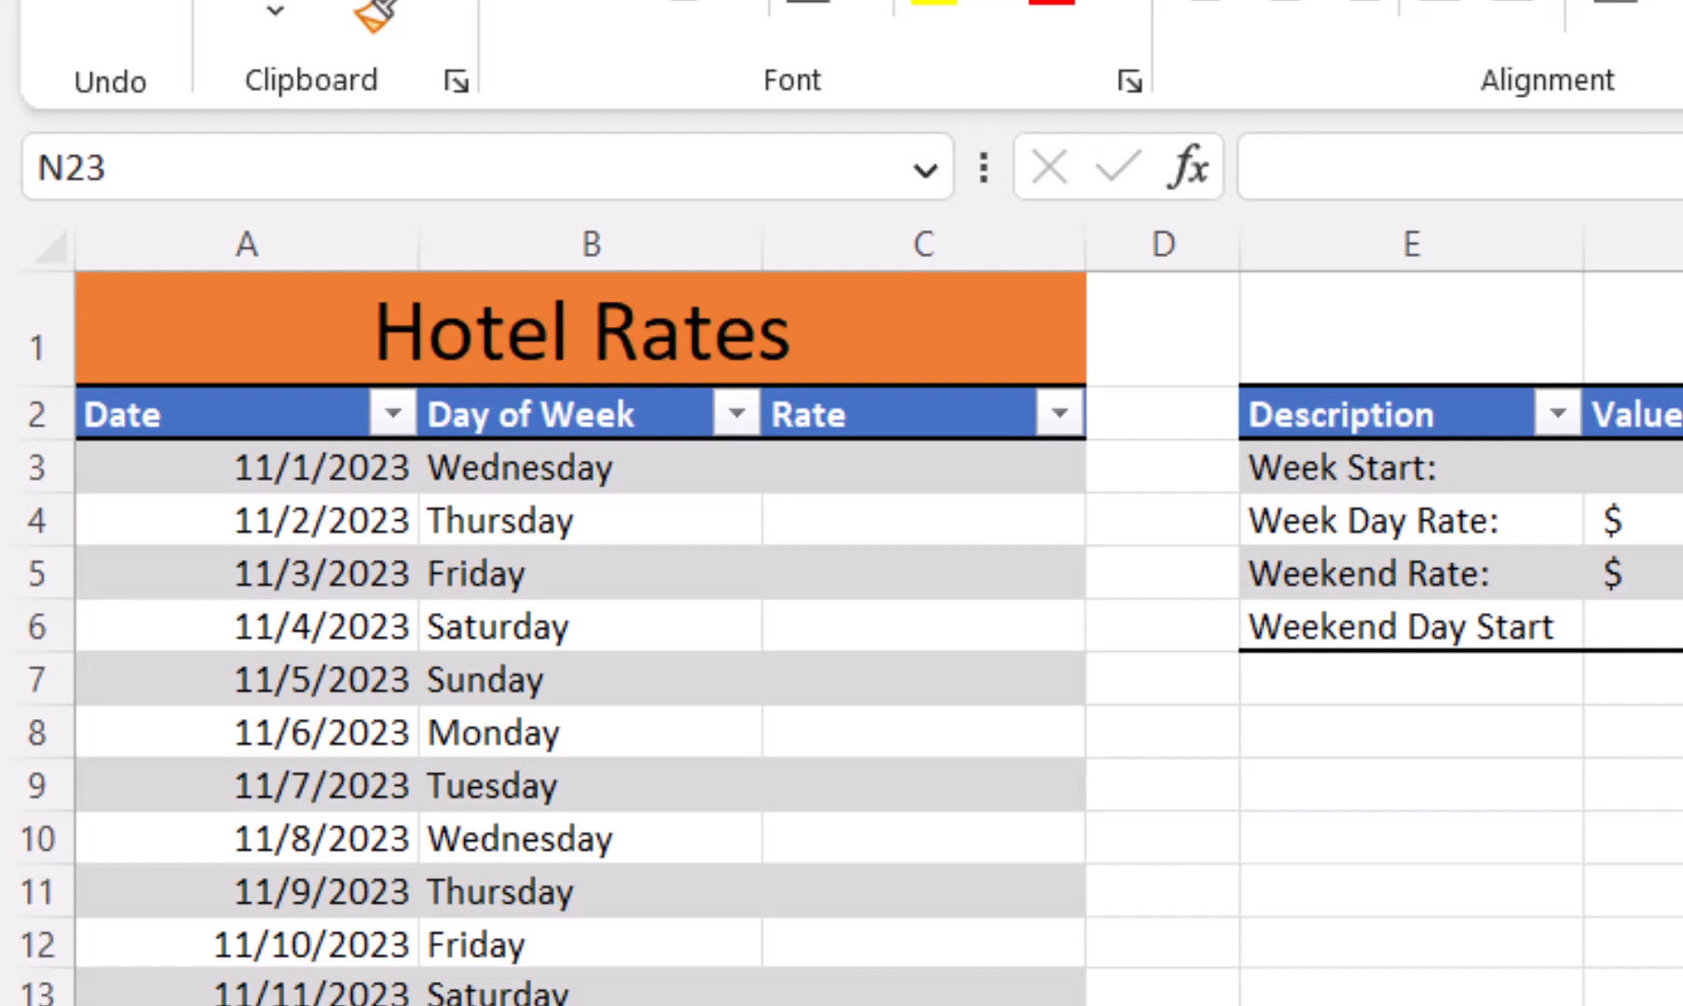
Fill the Rate column of the Hotel Rates table by entering =IF(WEEKDAY(A3,$F$3)>=$F$6,$F$5,$F$4) in cell C3
left_click(922, 466)
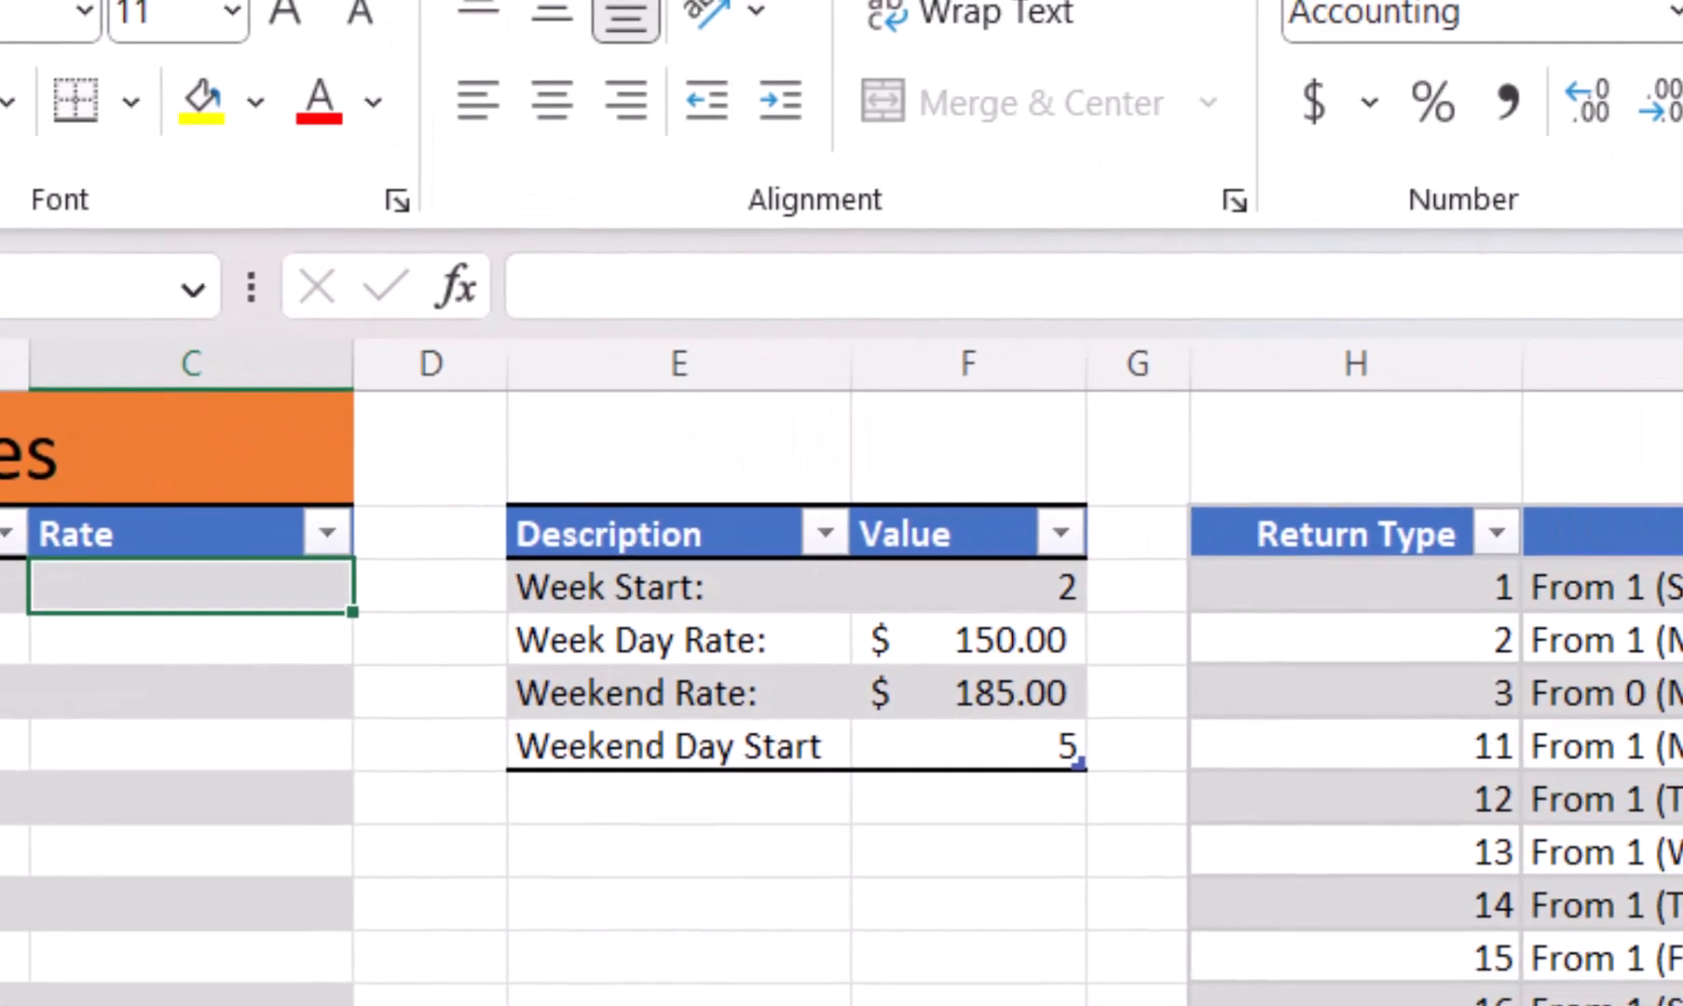
type("=if(")
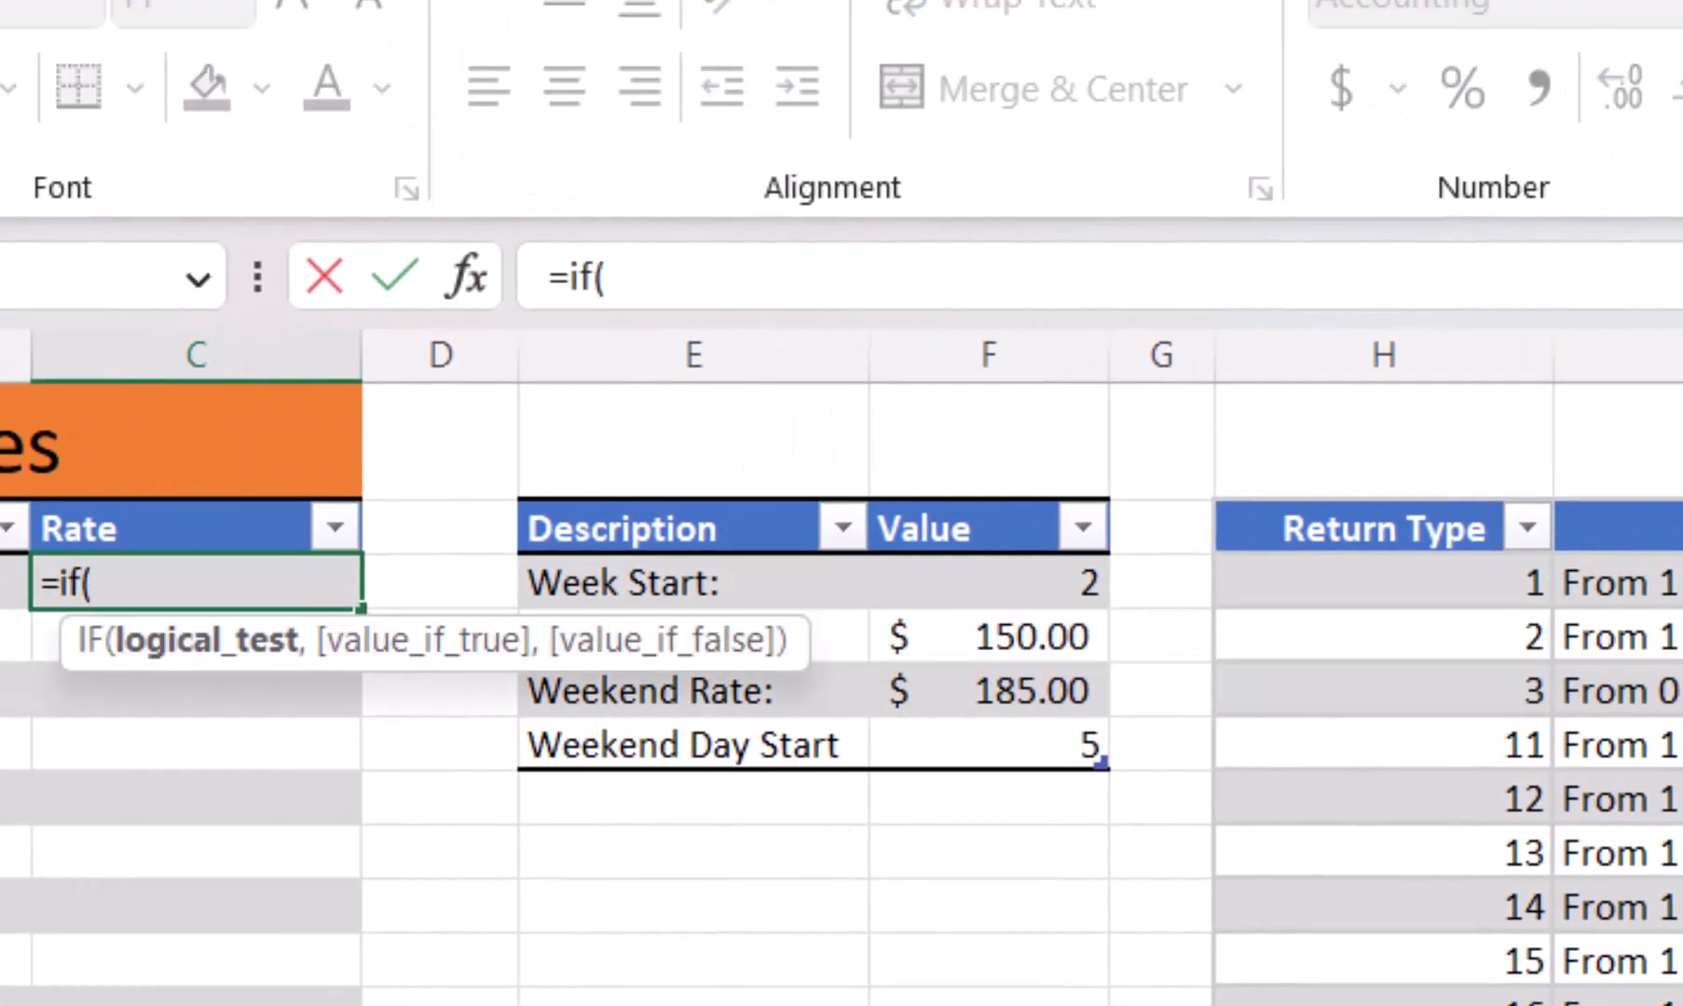
type("weekday(")
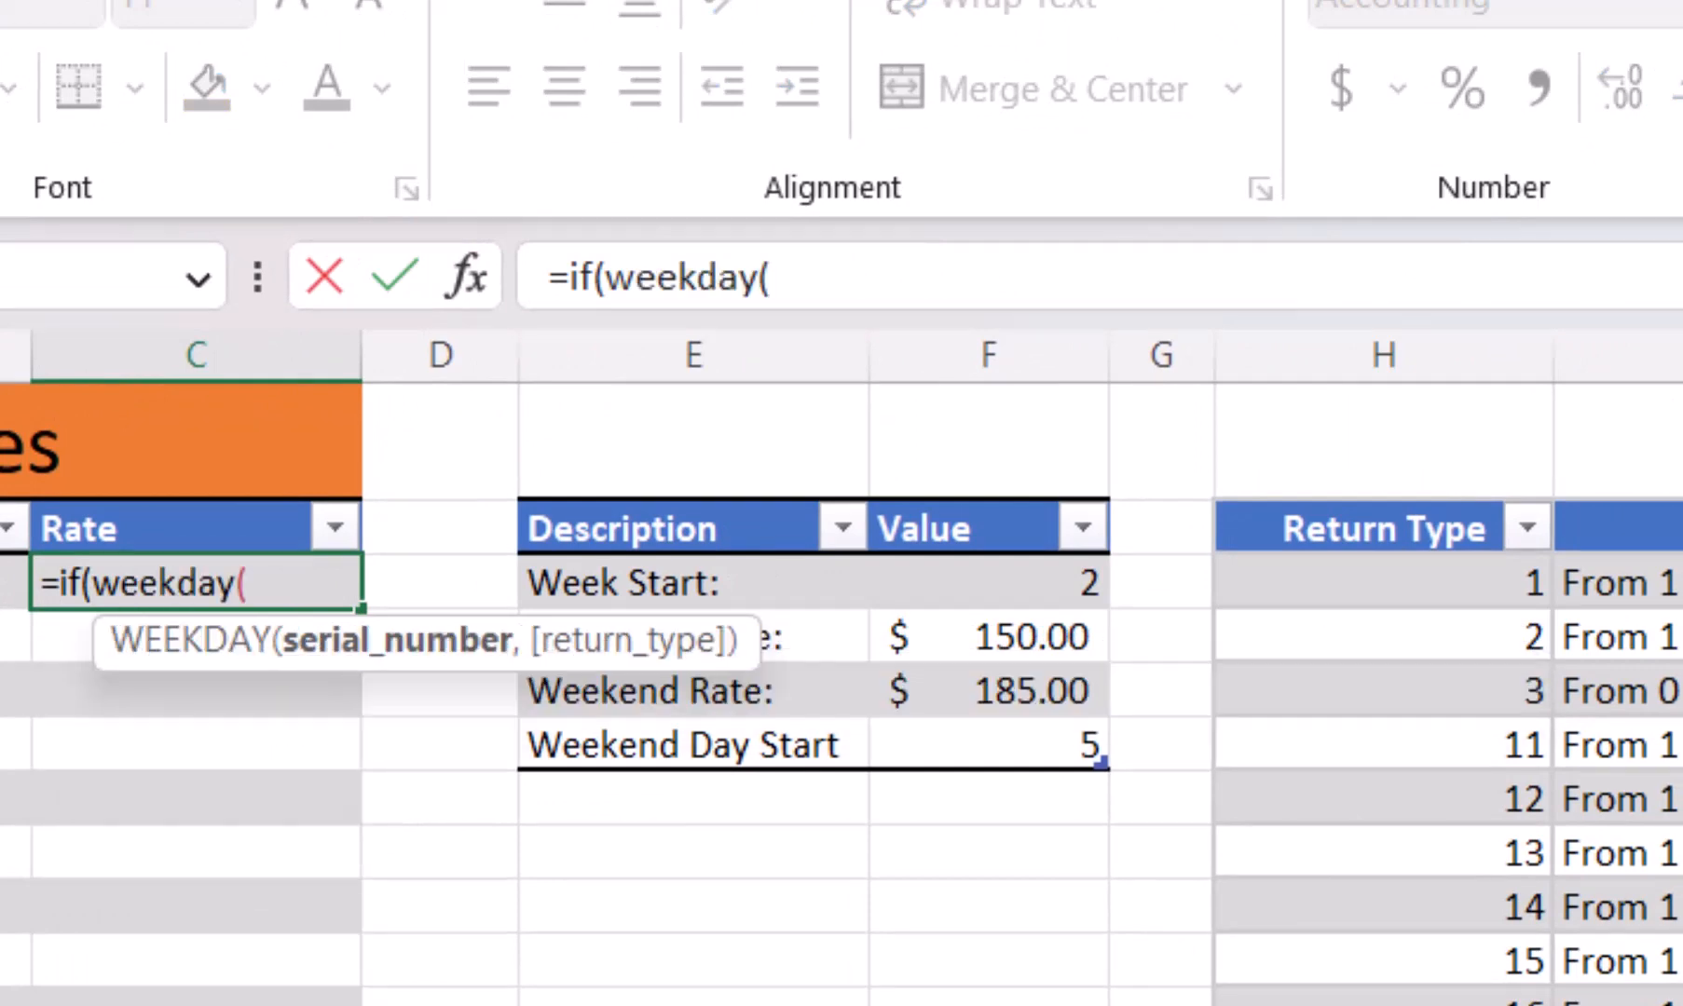
type("a3,$f")
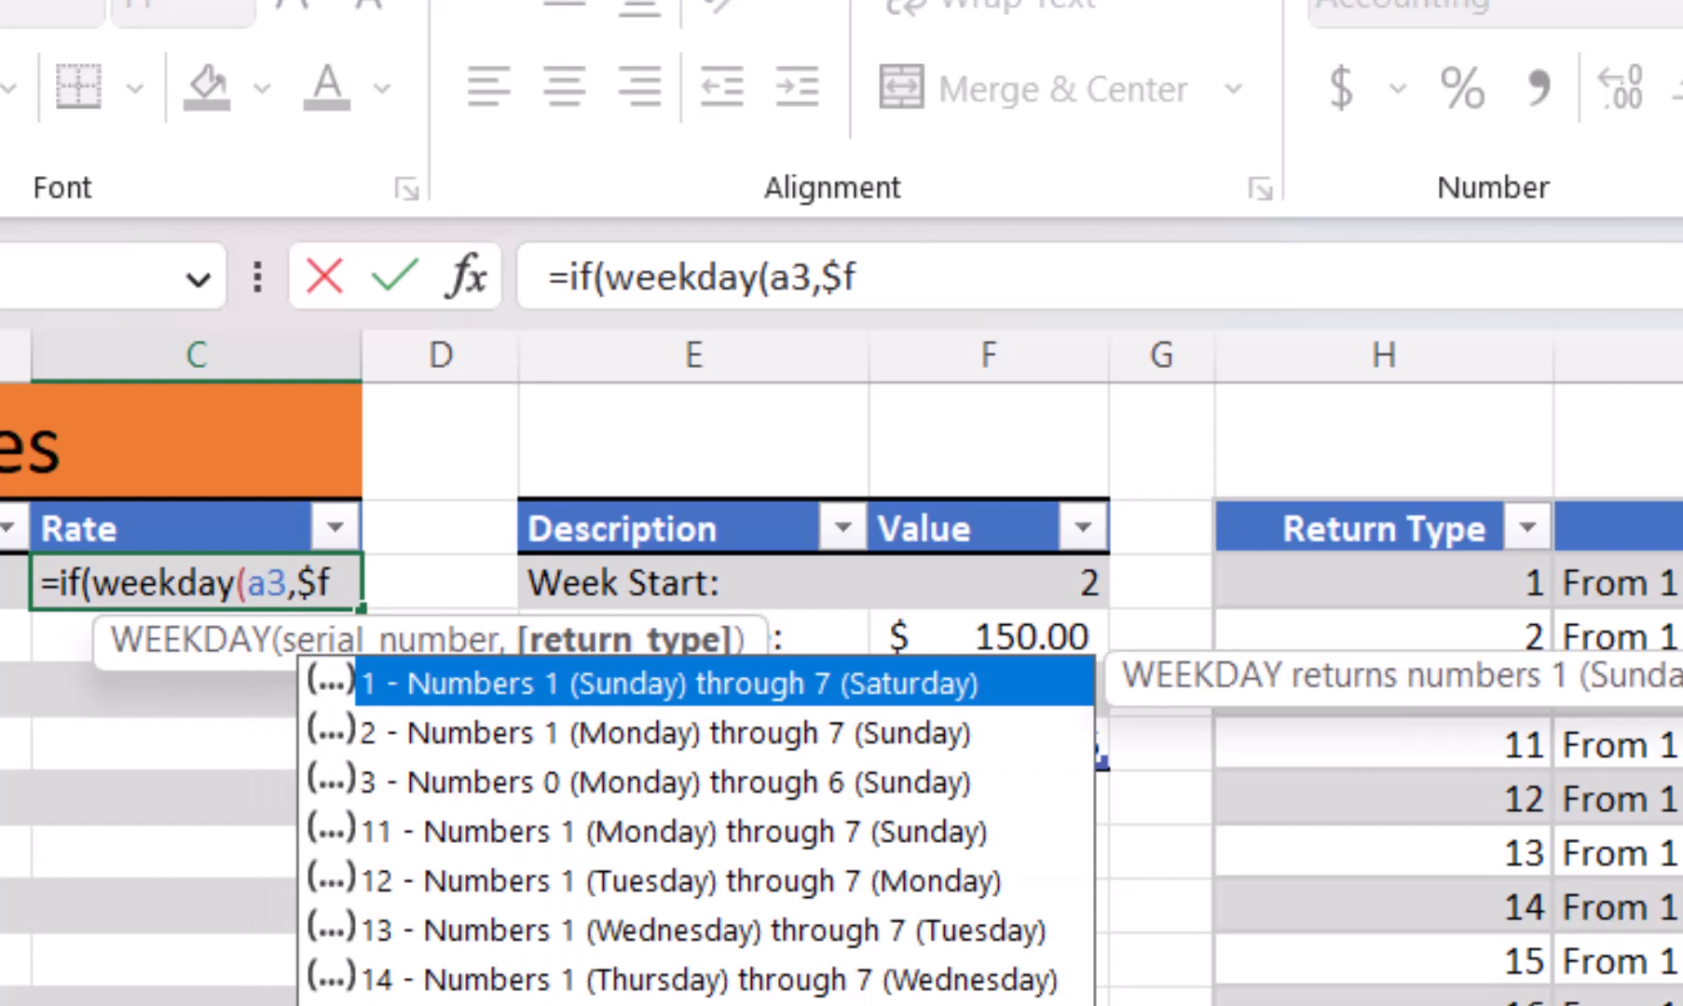
type("$3")
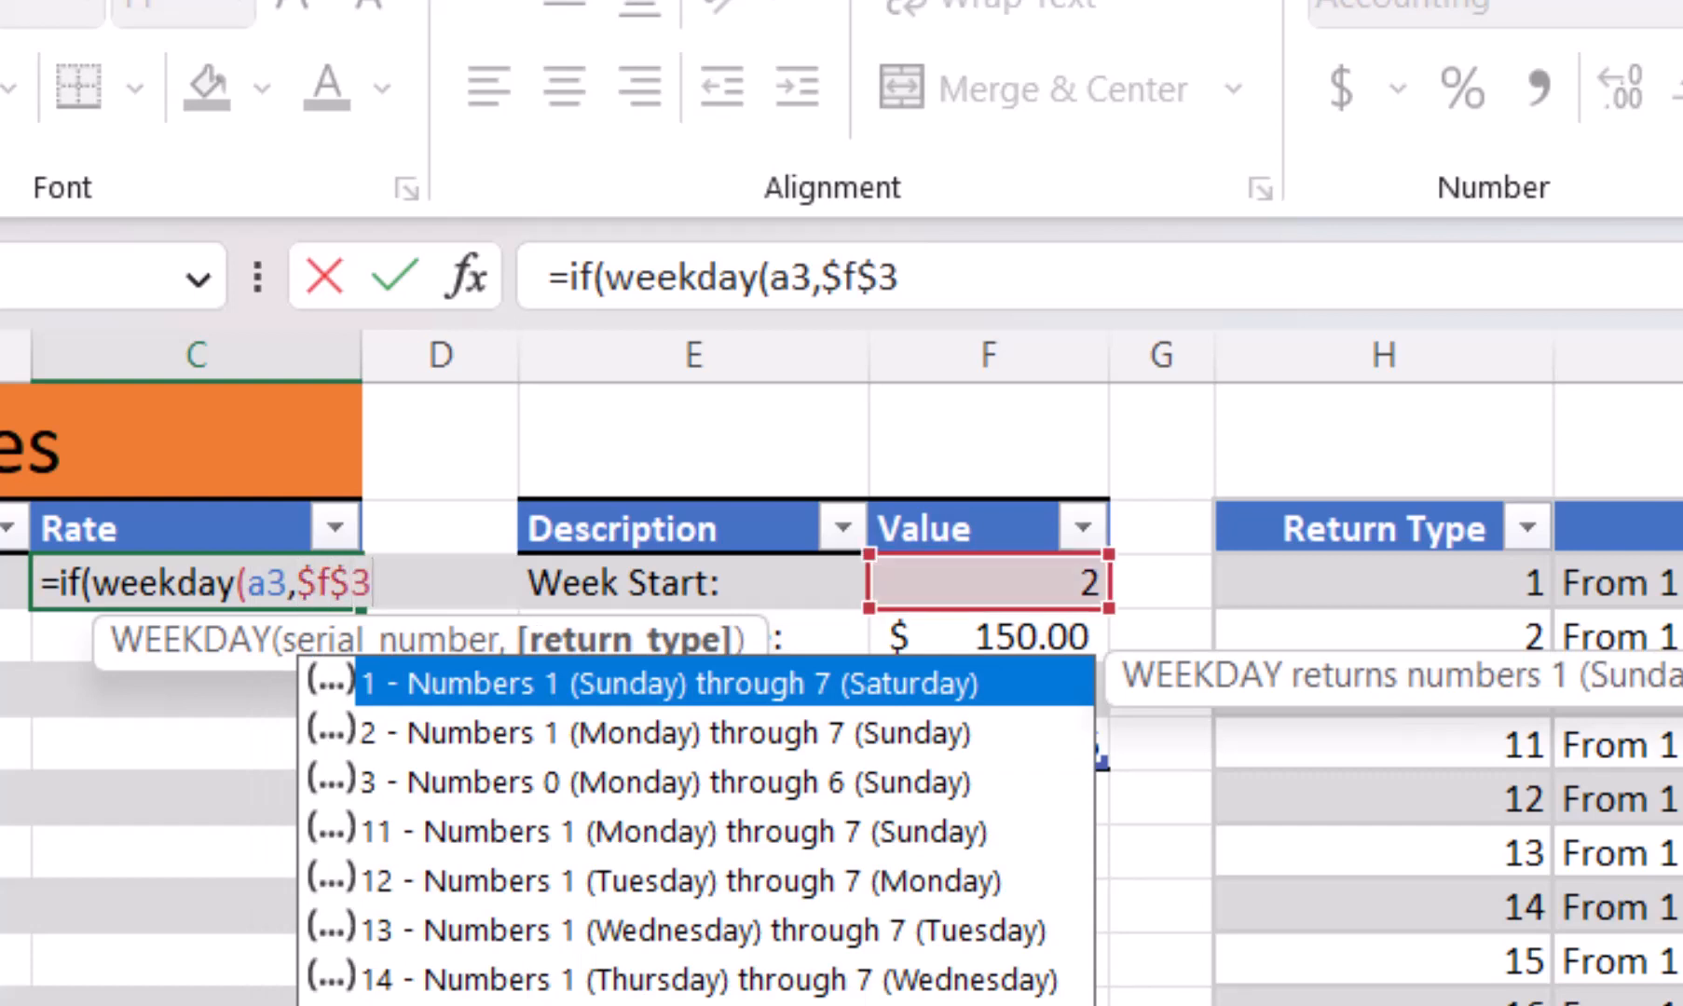
type(")>=")
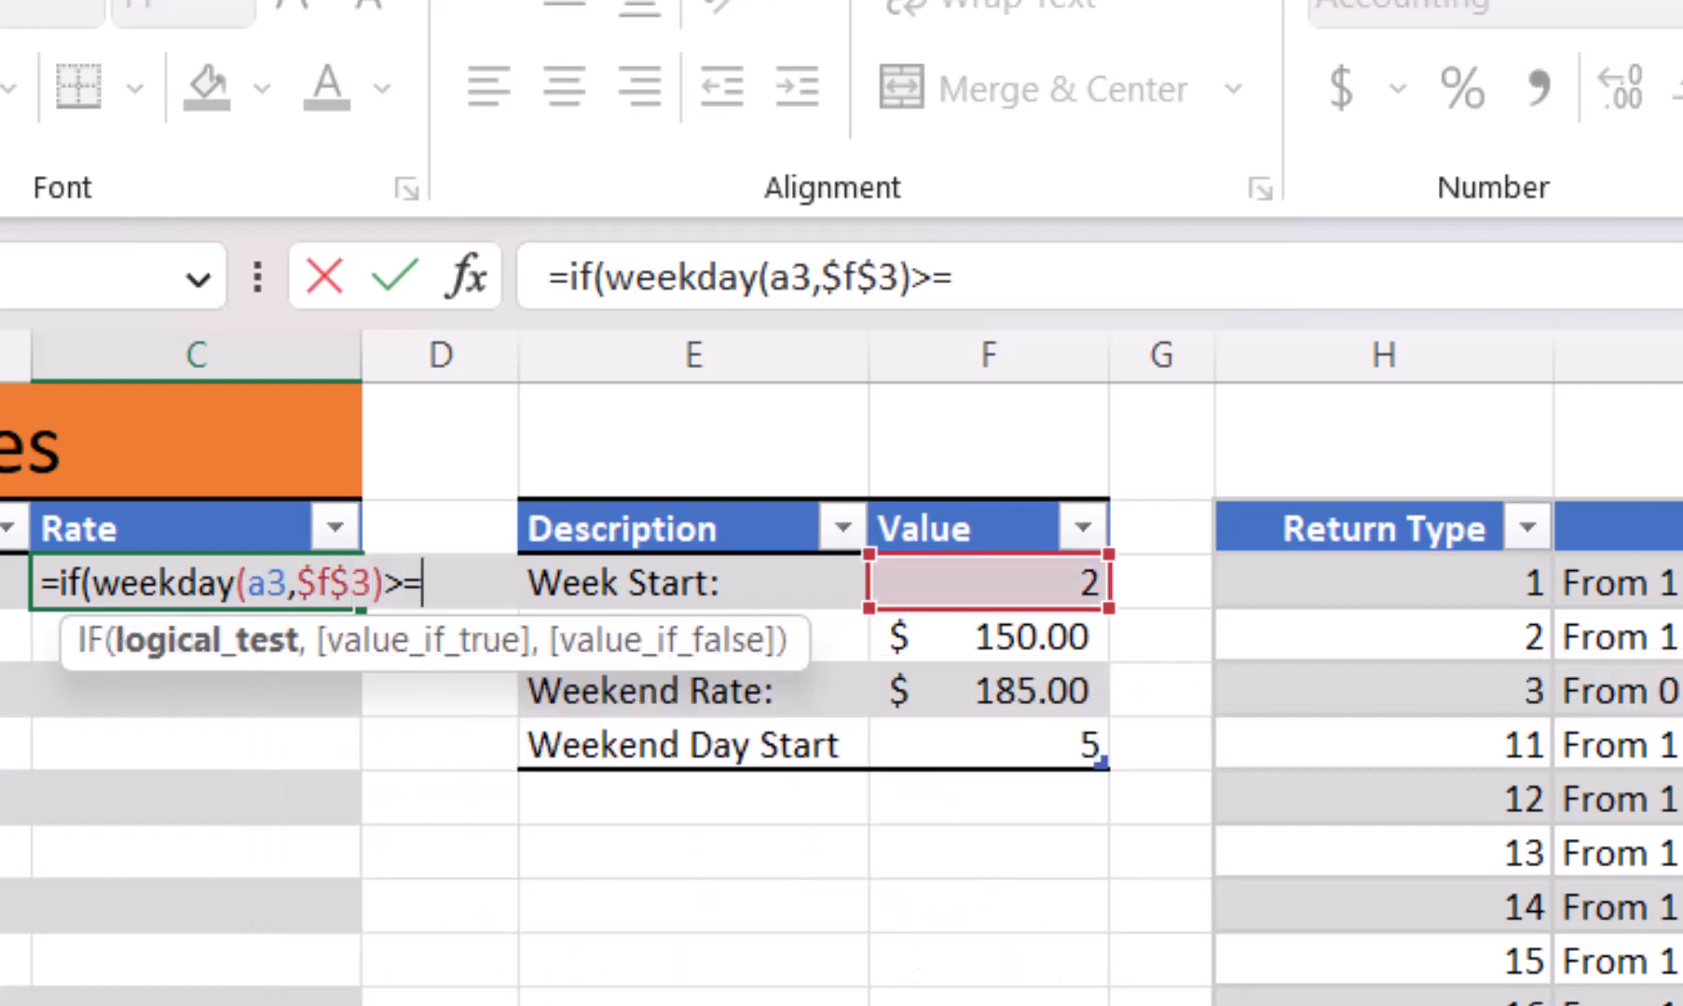
type("$f$")
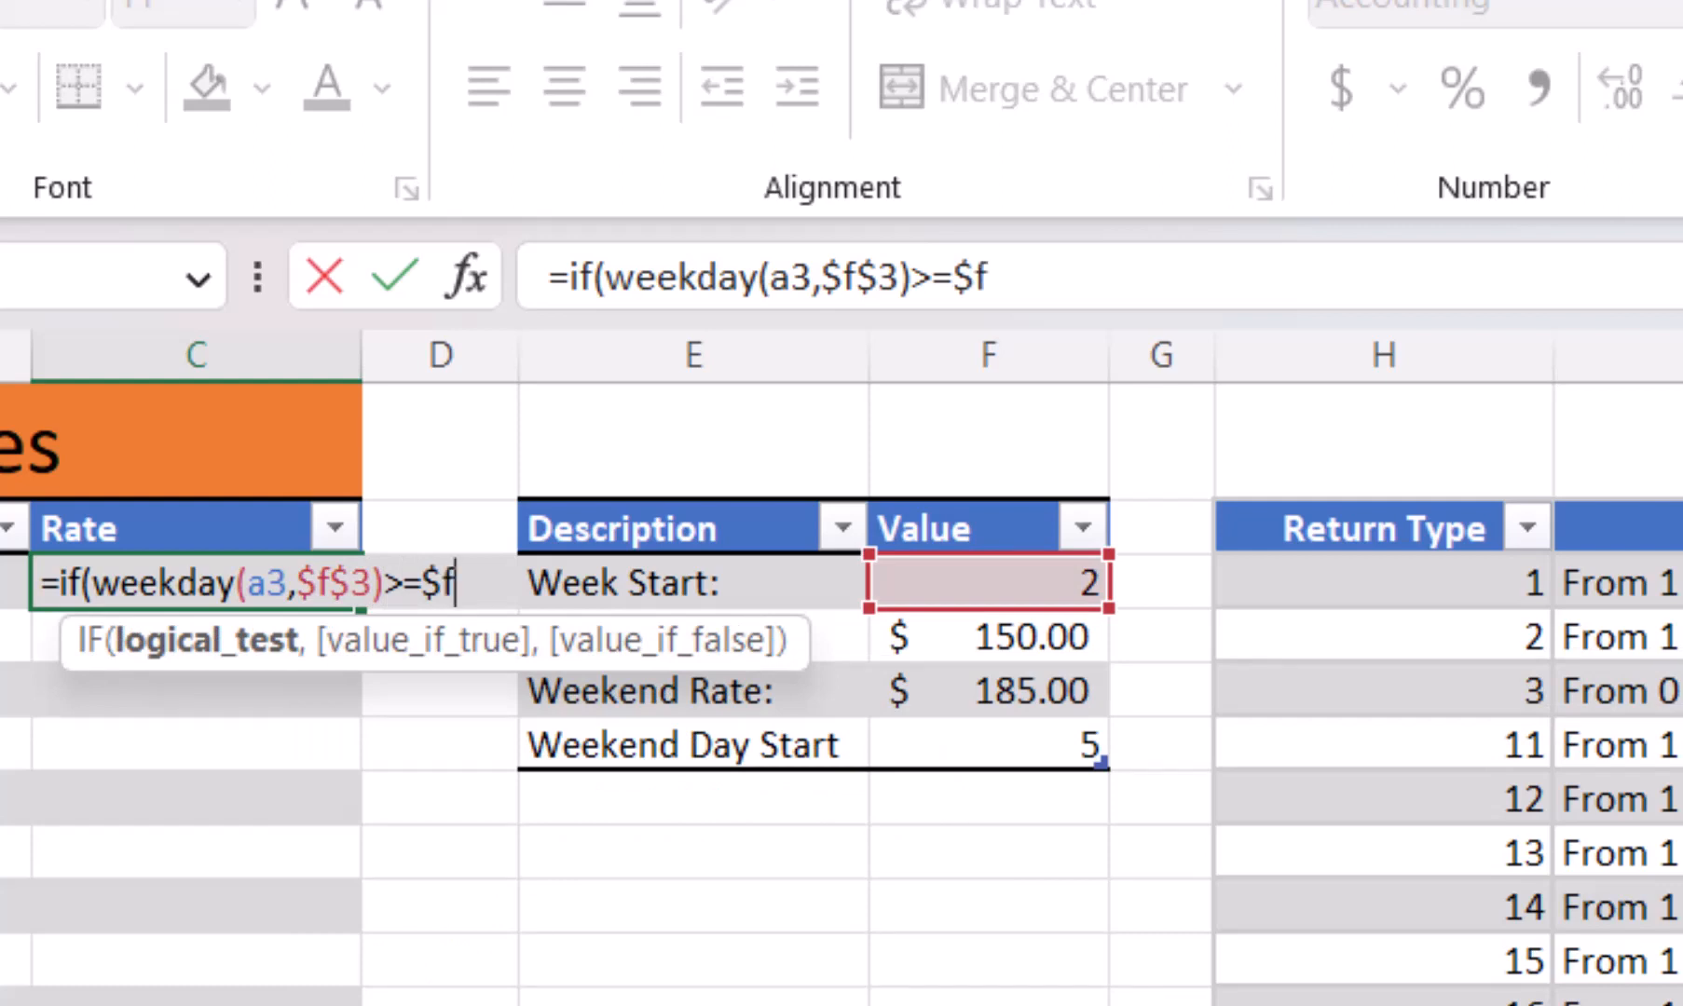
type("6,")
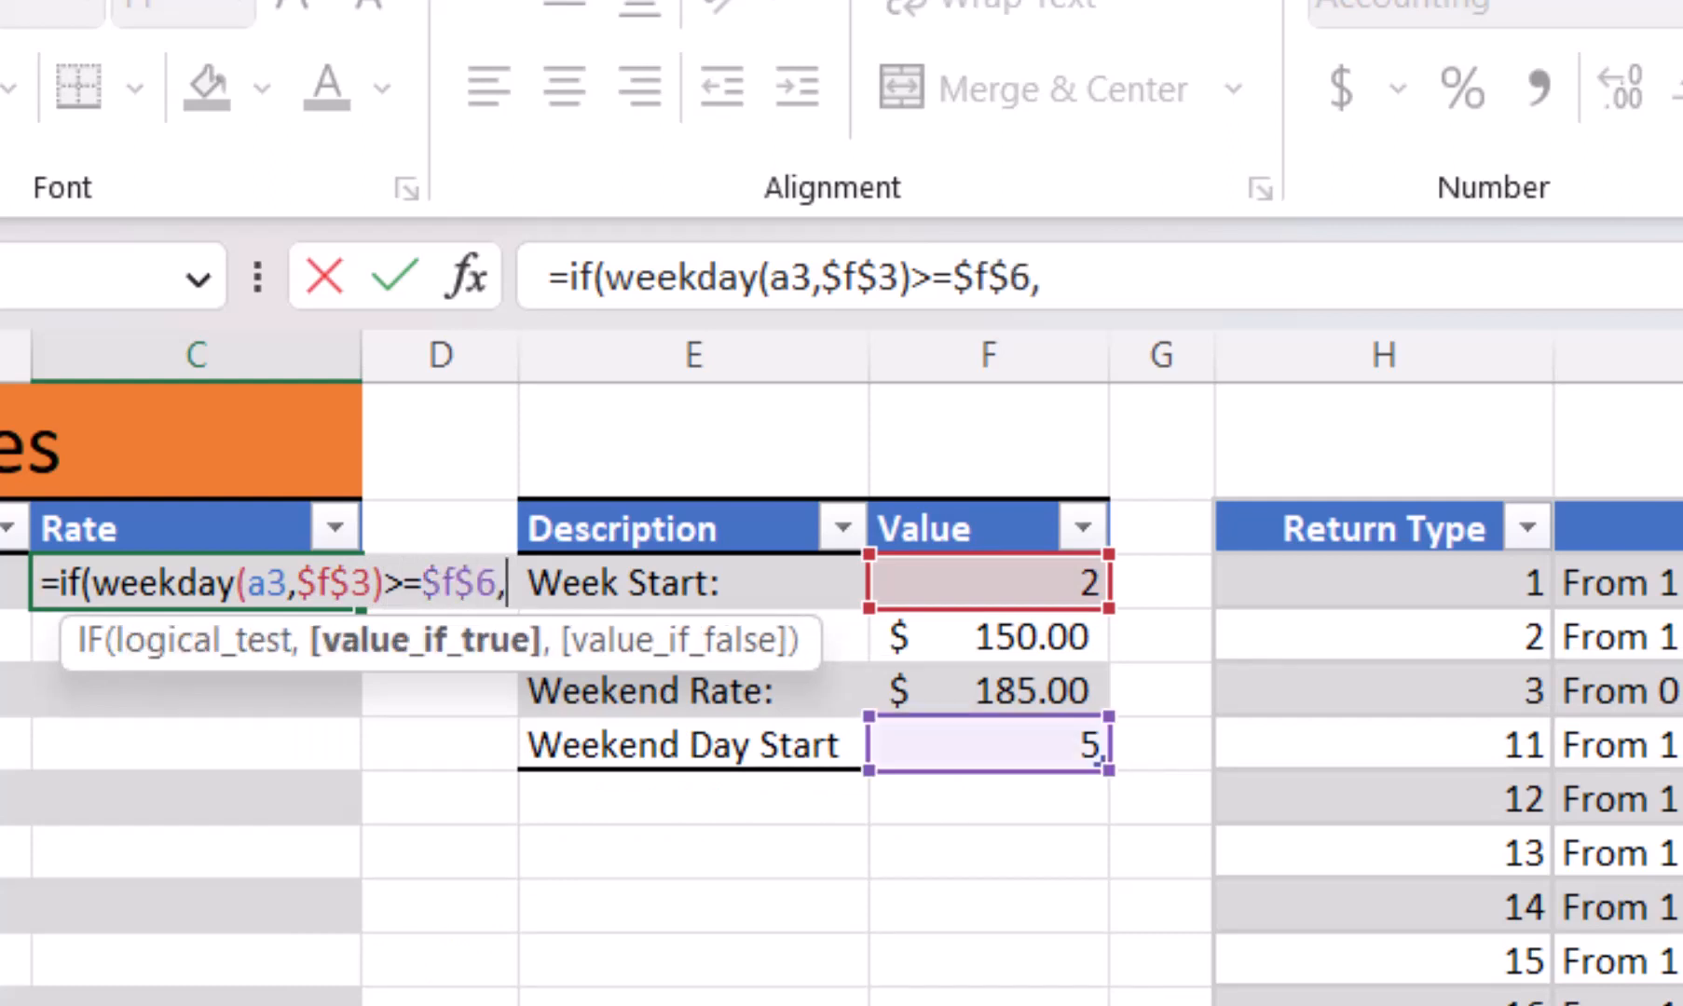
type("$f$")
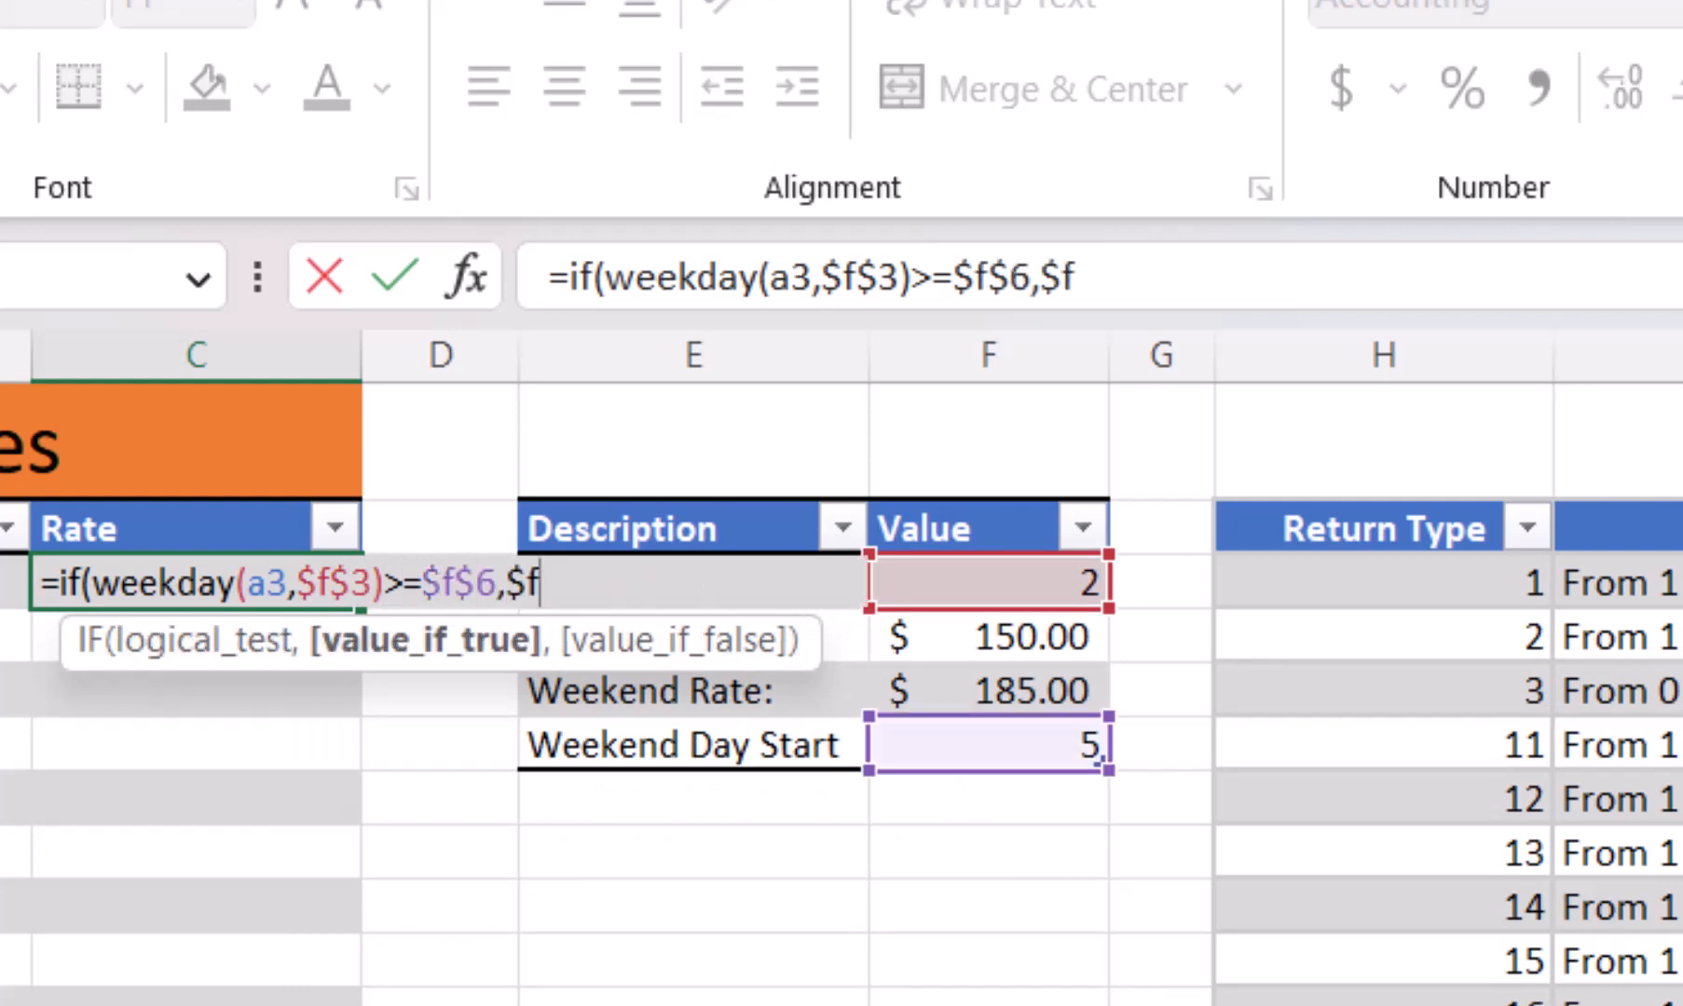
type("5,")
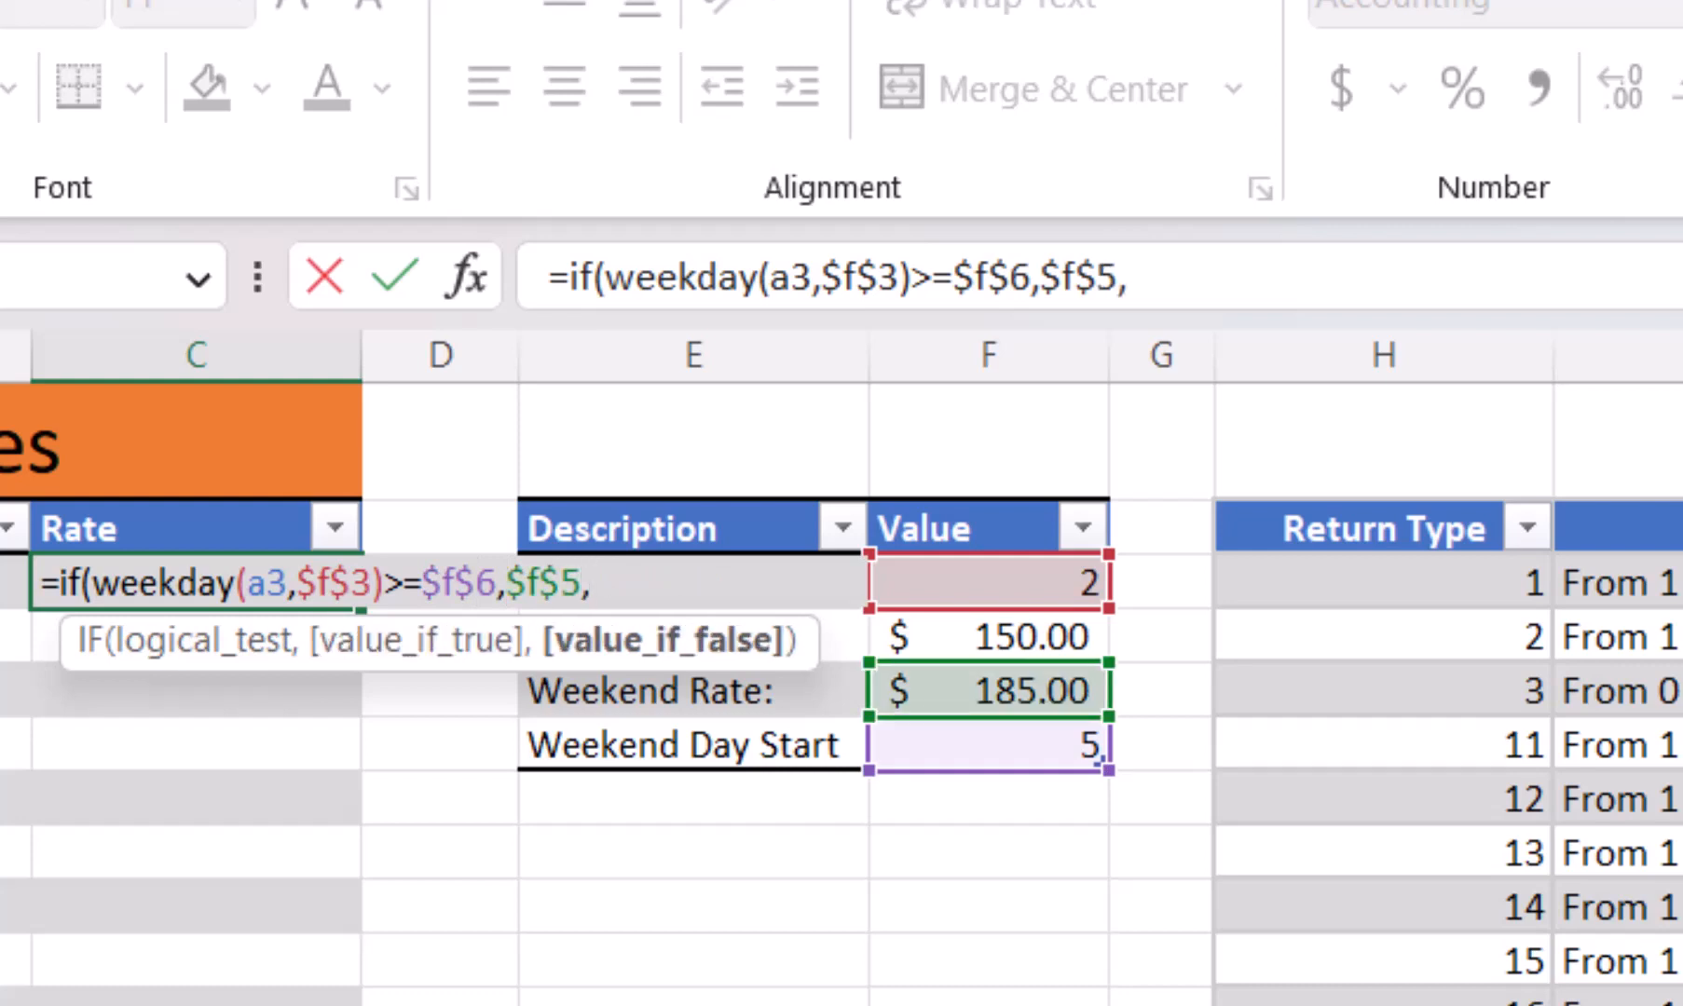
type("$f$4")
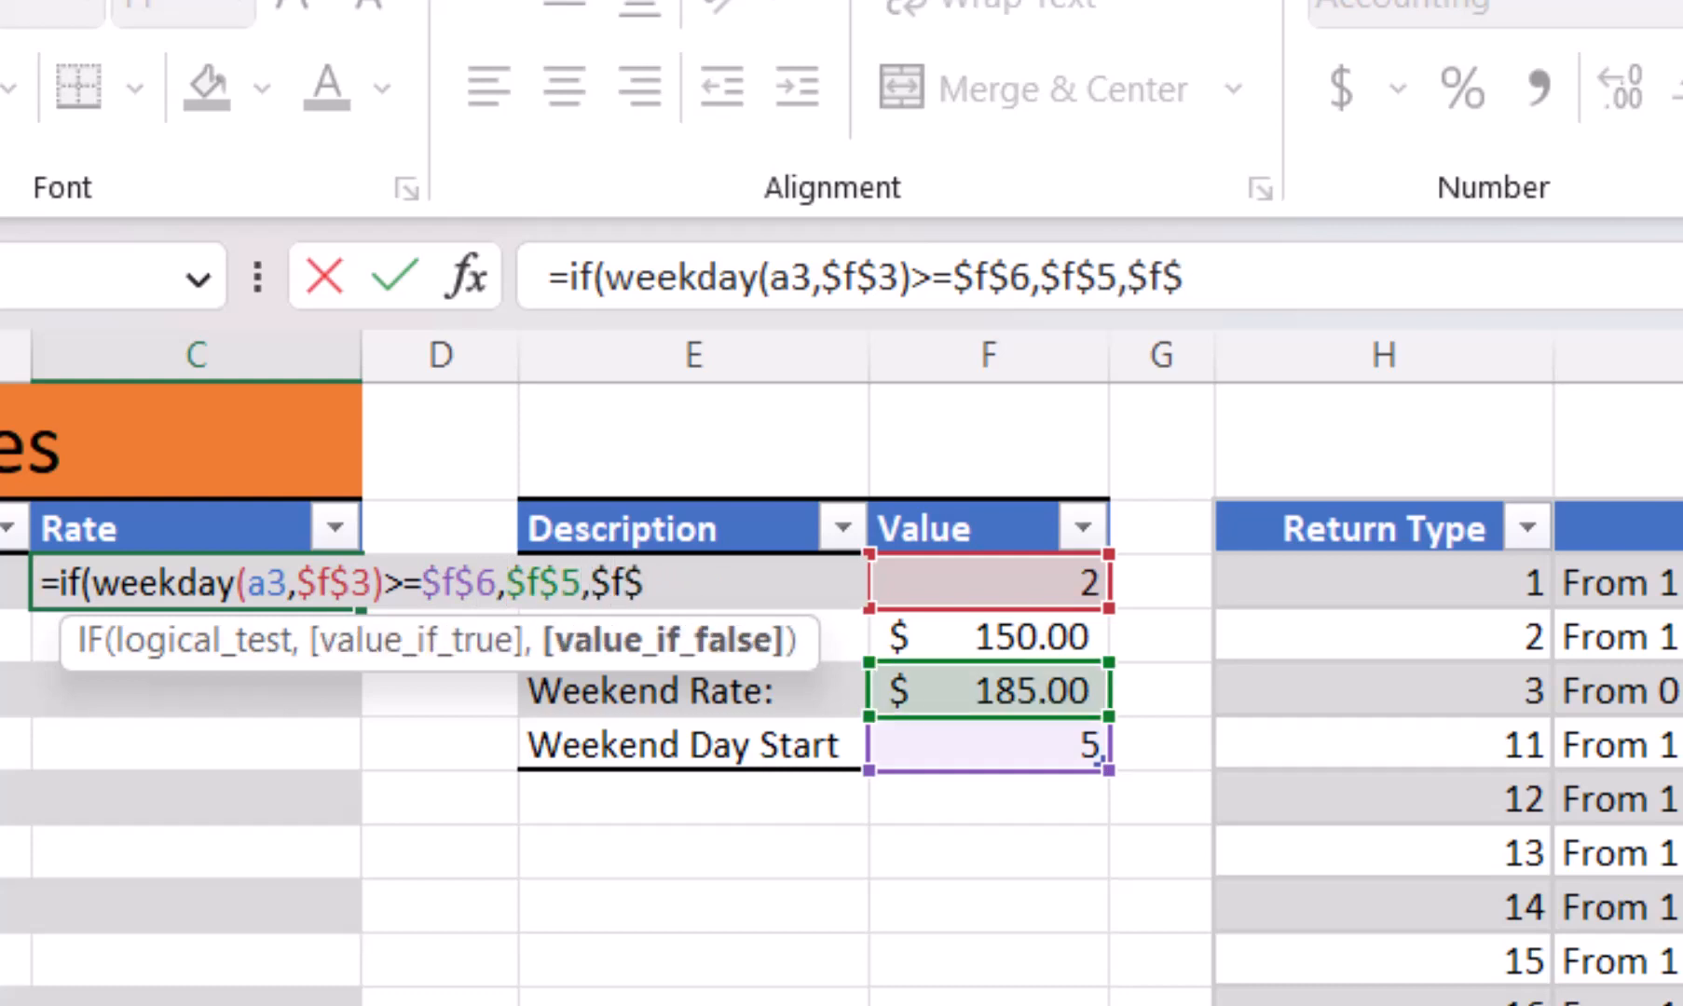
type(")")
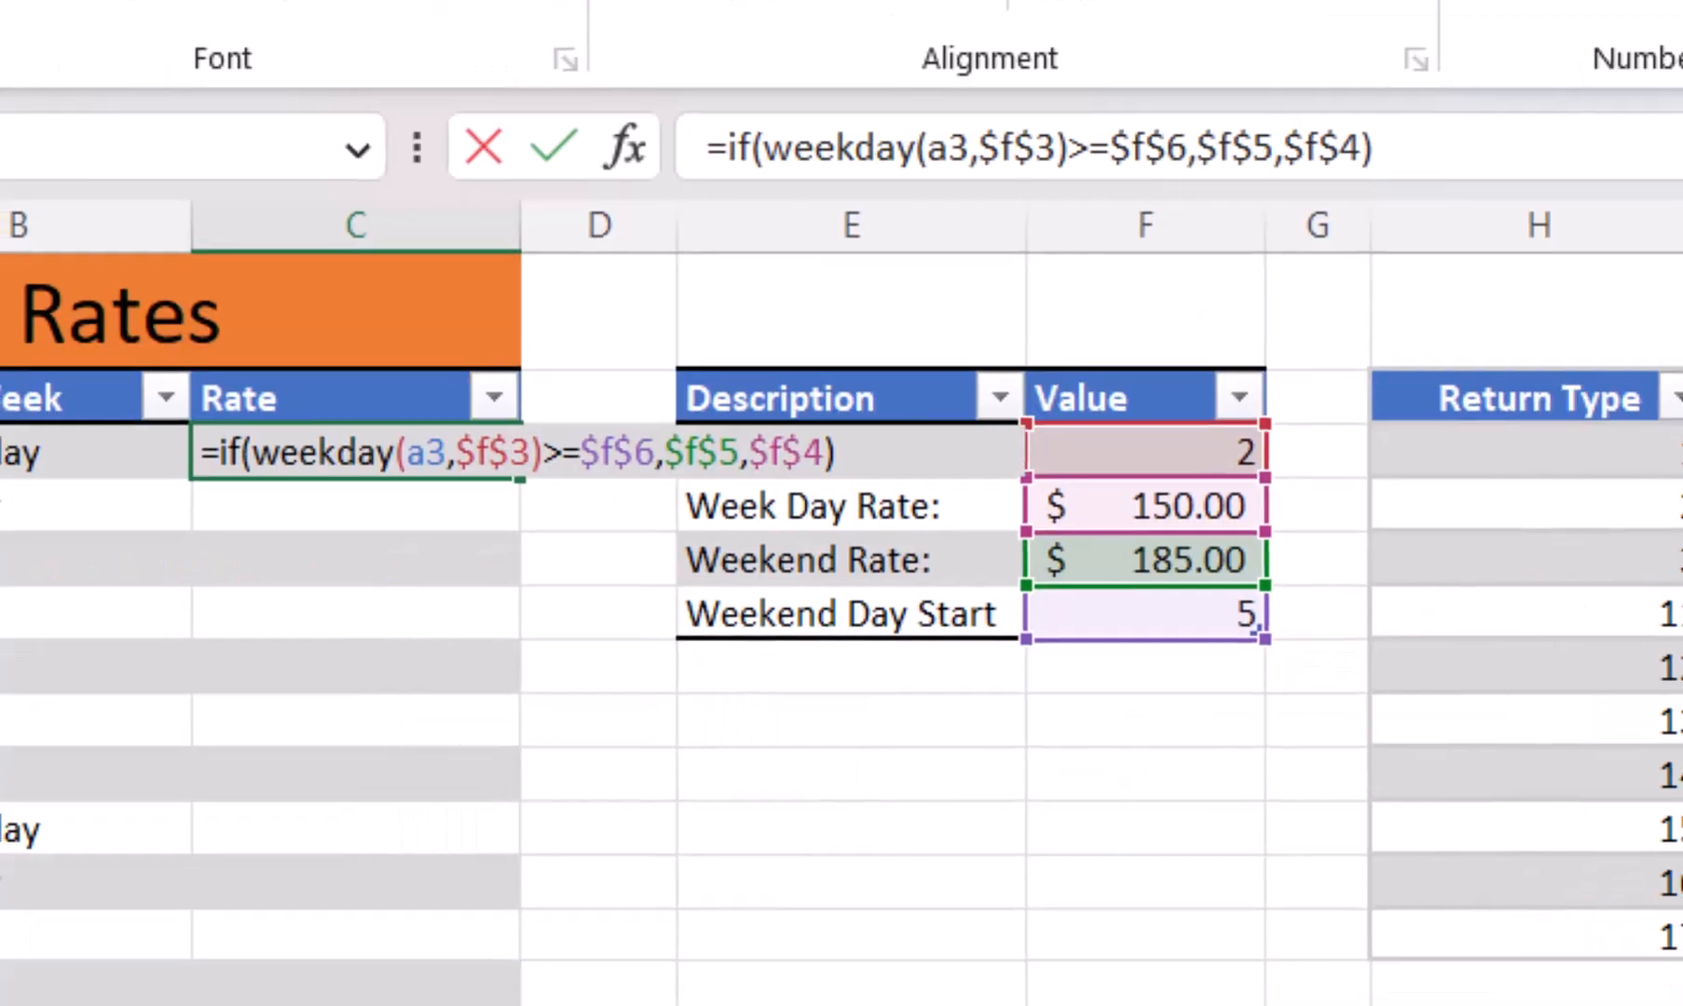
key("Return")
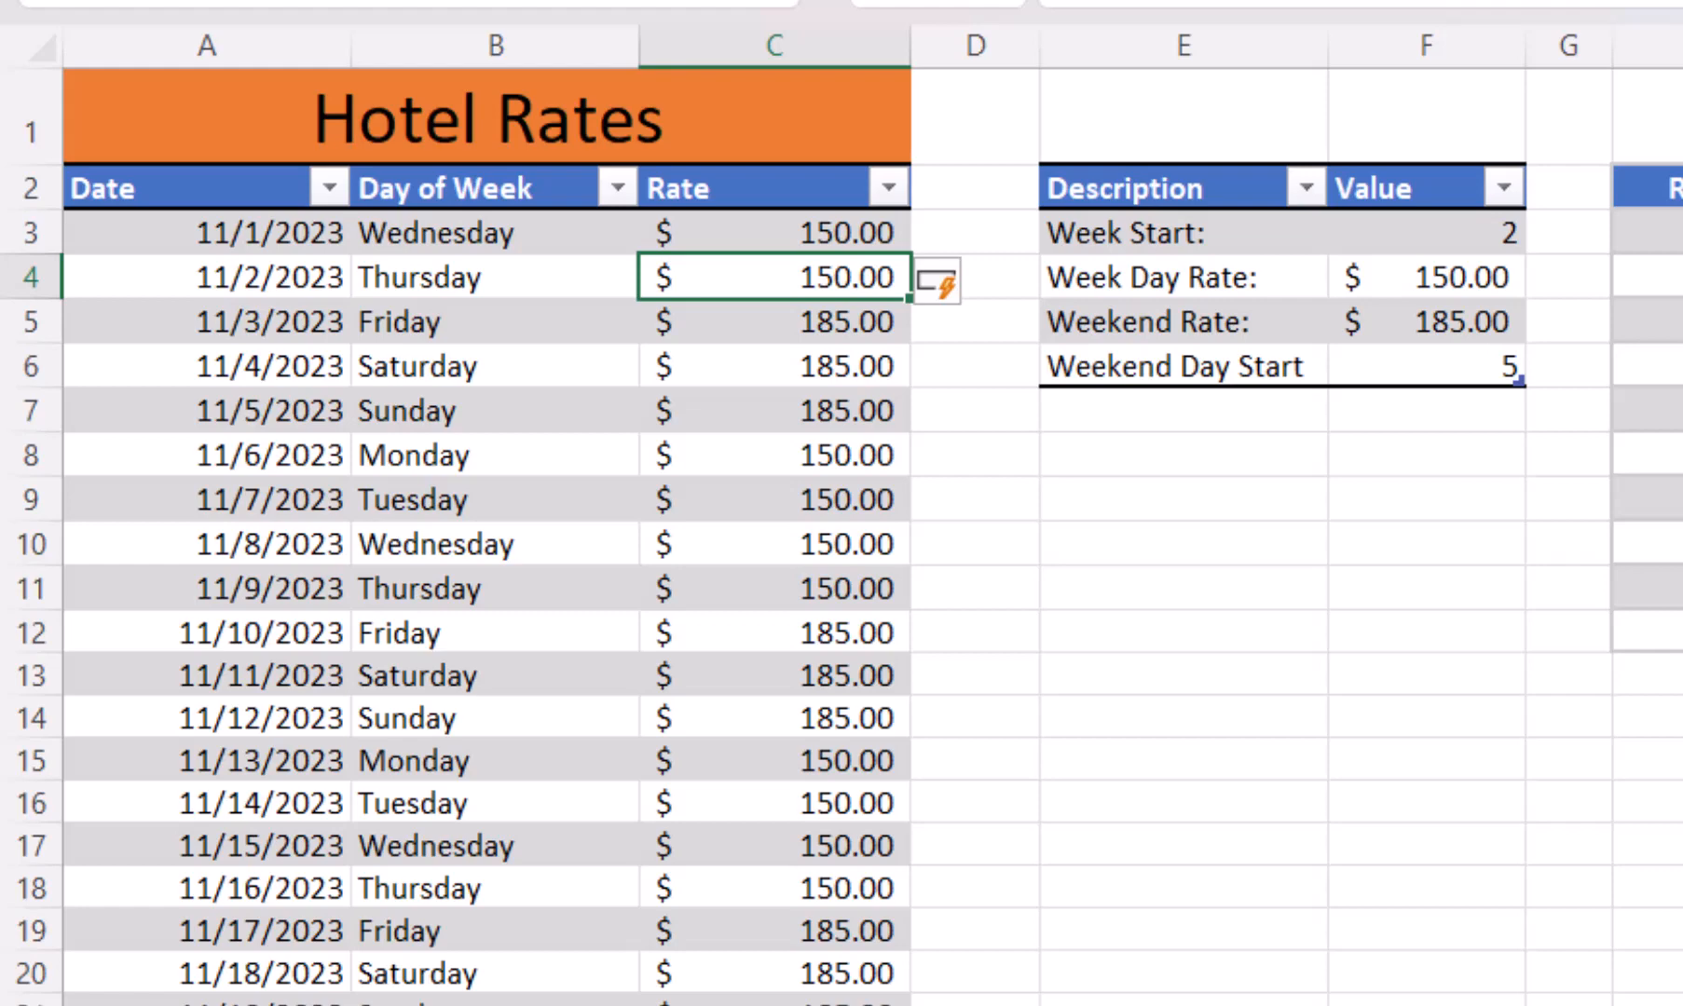
Start a new conditional formatting rule for the Hotel Rates data in A3:C32 that uses a formula to determine which cells to format
key("ctrl+Home")
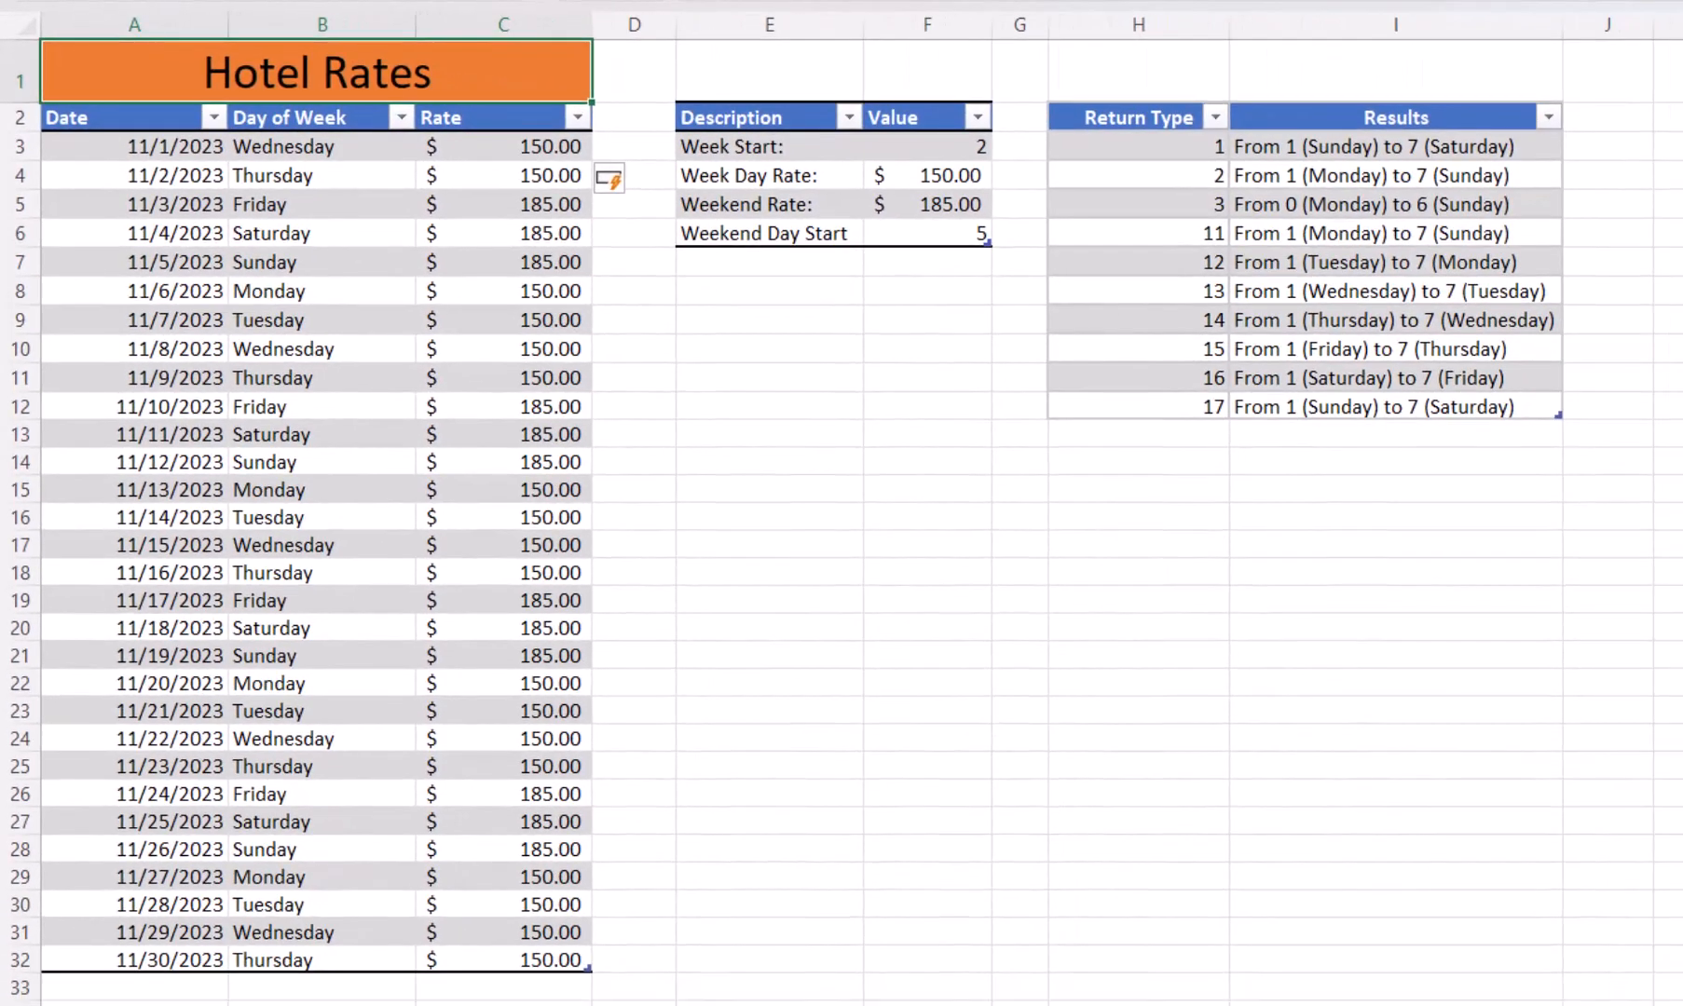
left_click(927, 147)
left_click_drag(134, 146, 503, 960)
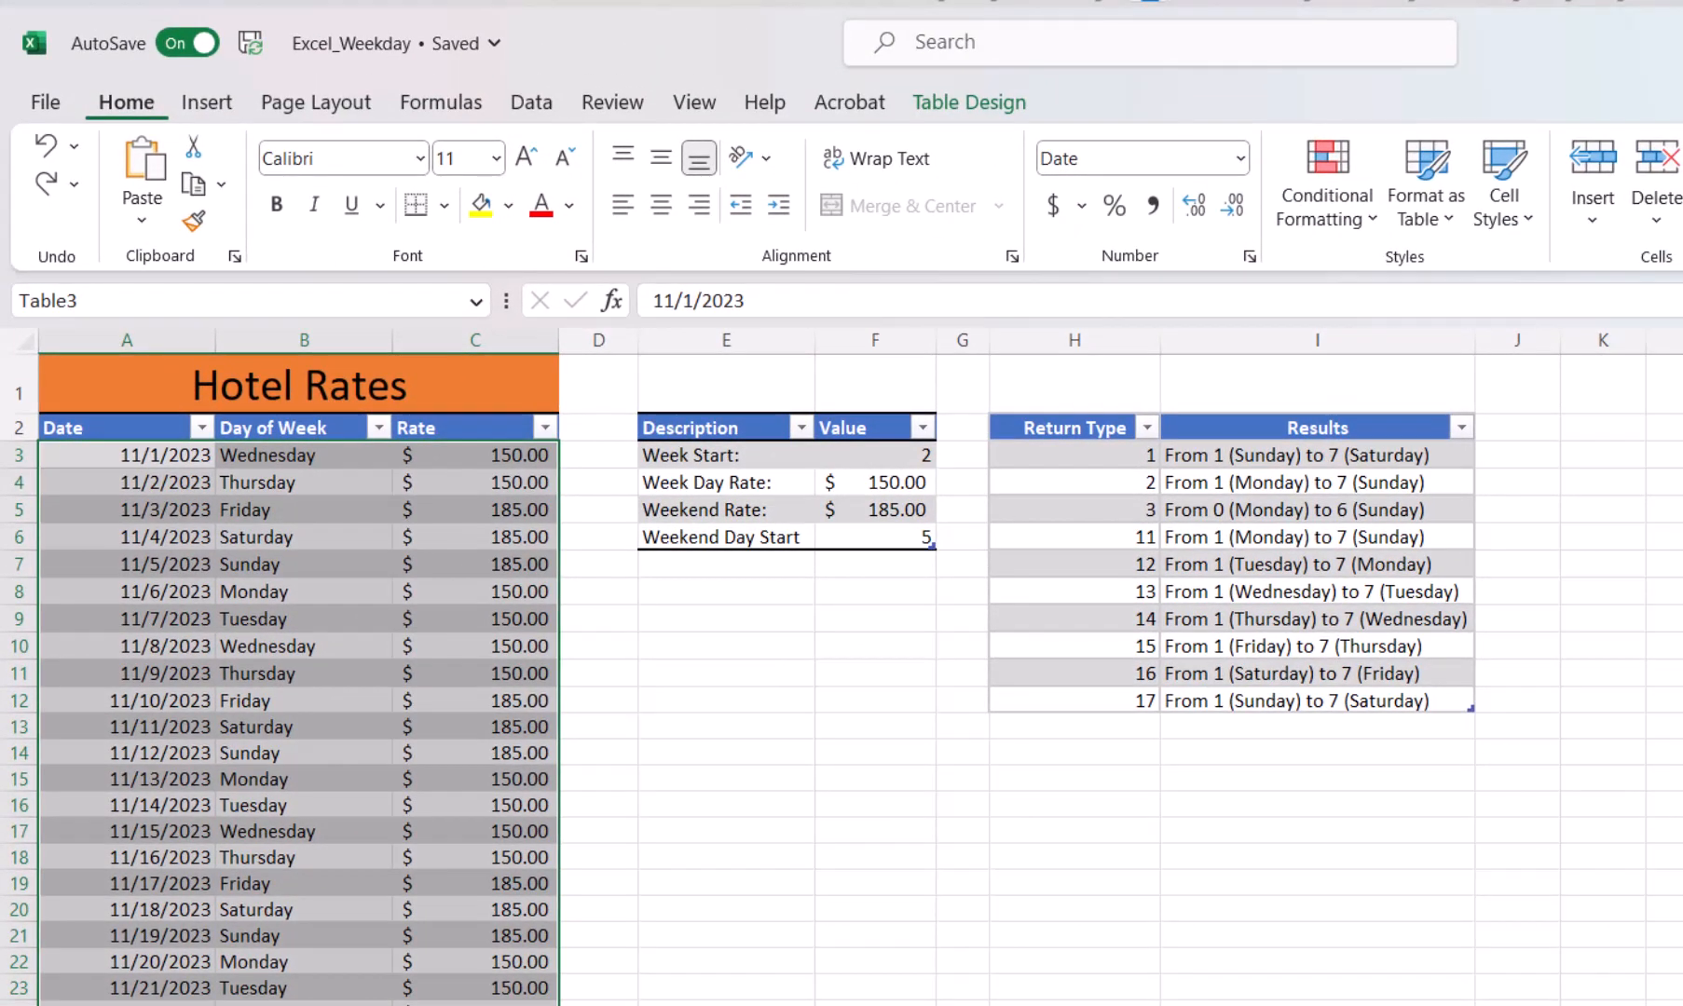
left_click(1327, 186)
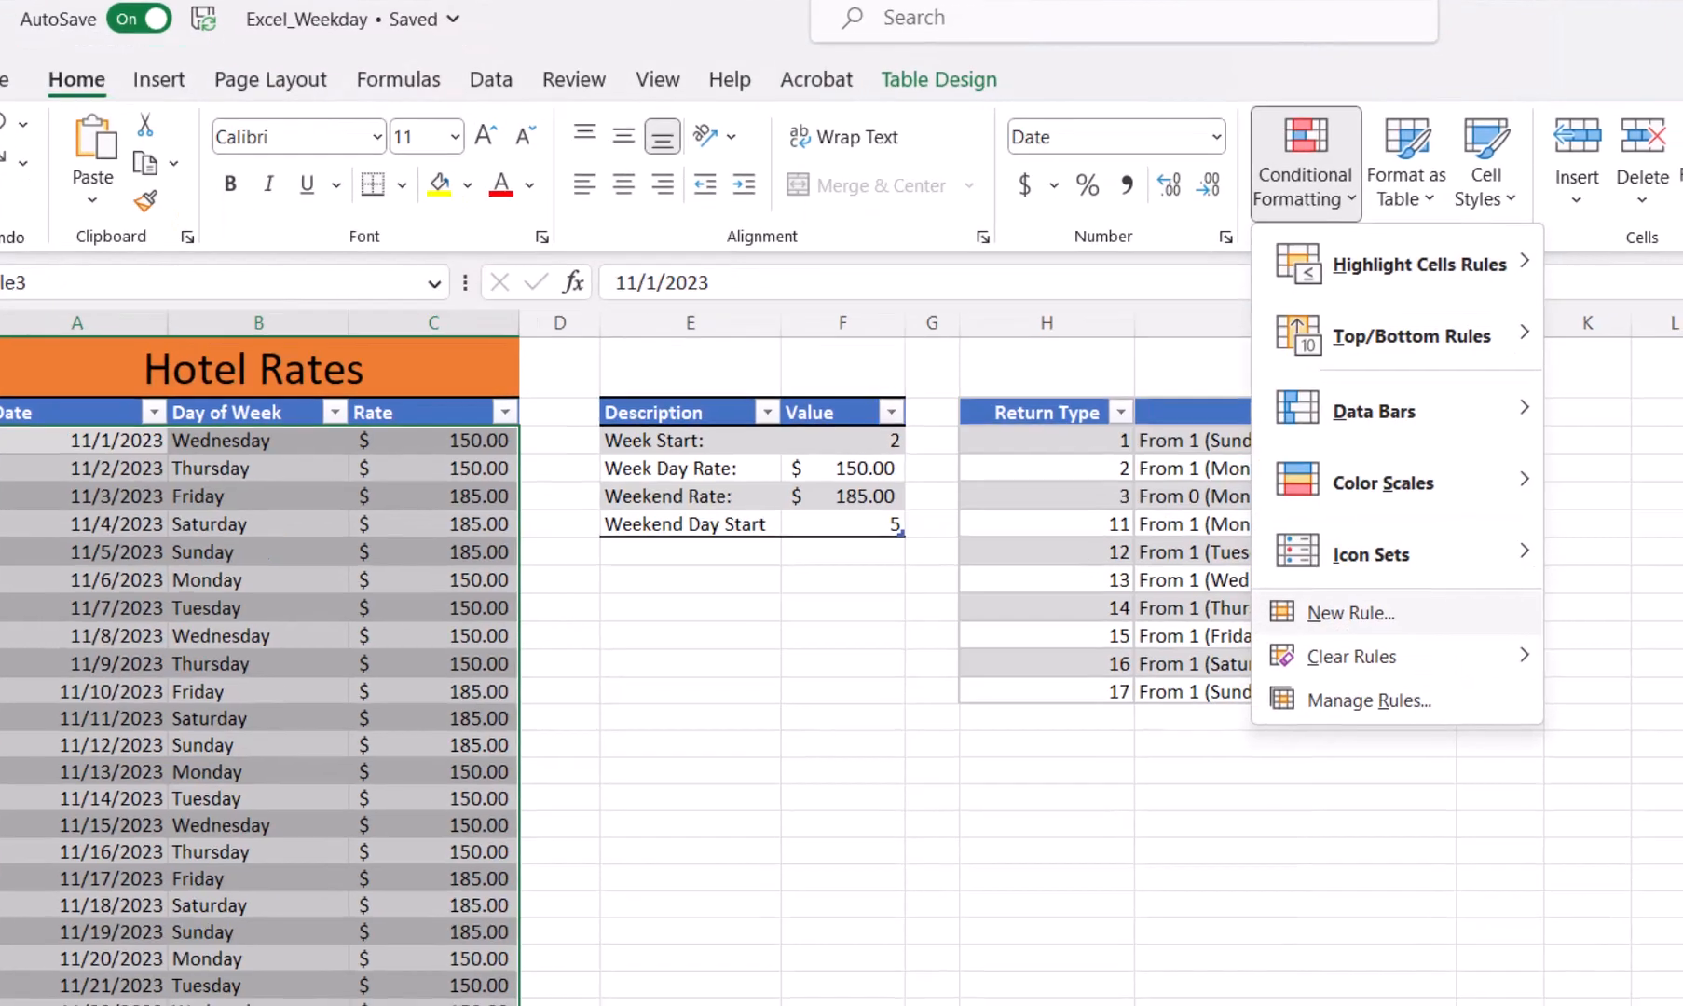
left_click(1371, 623)
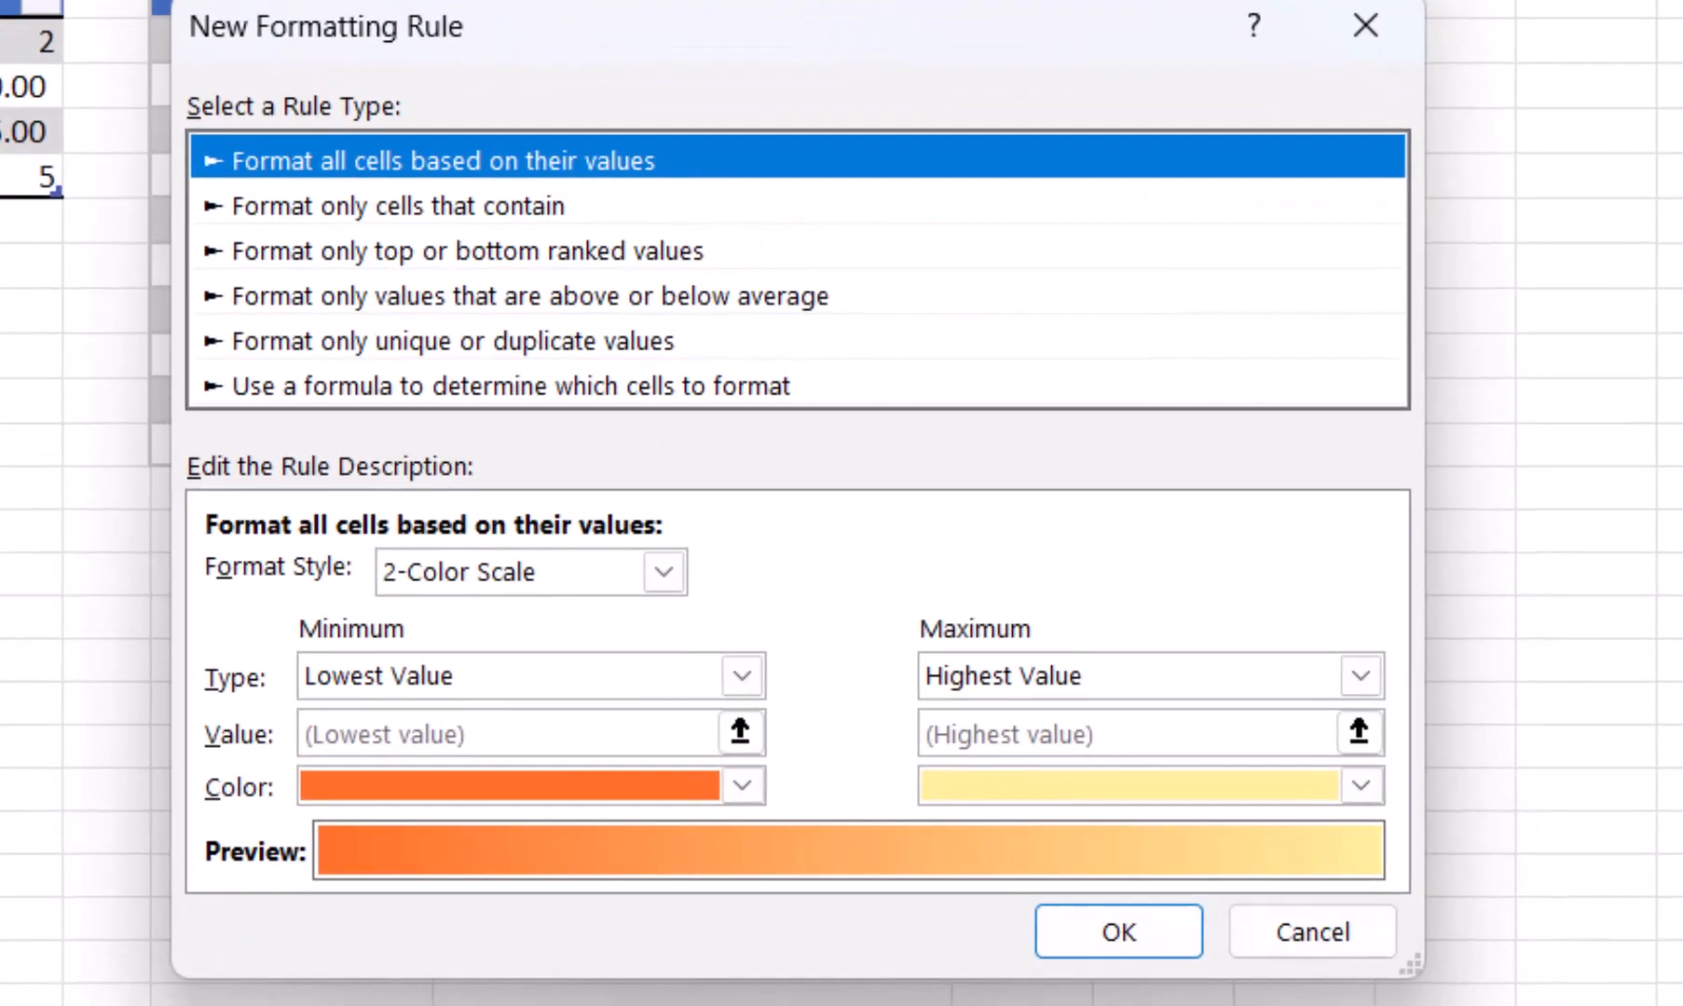
left_click(511, 386)
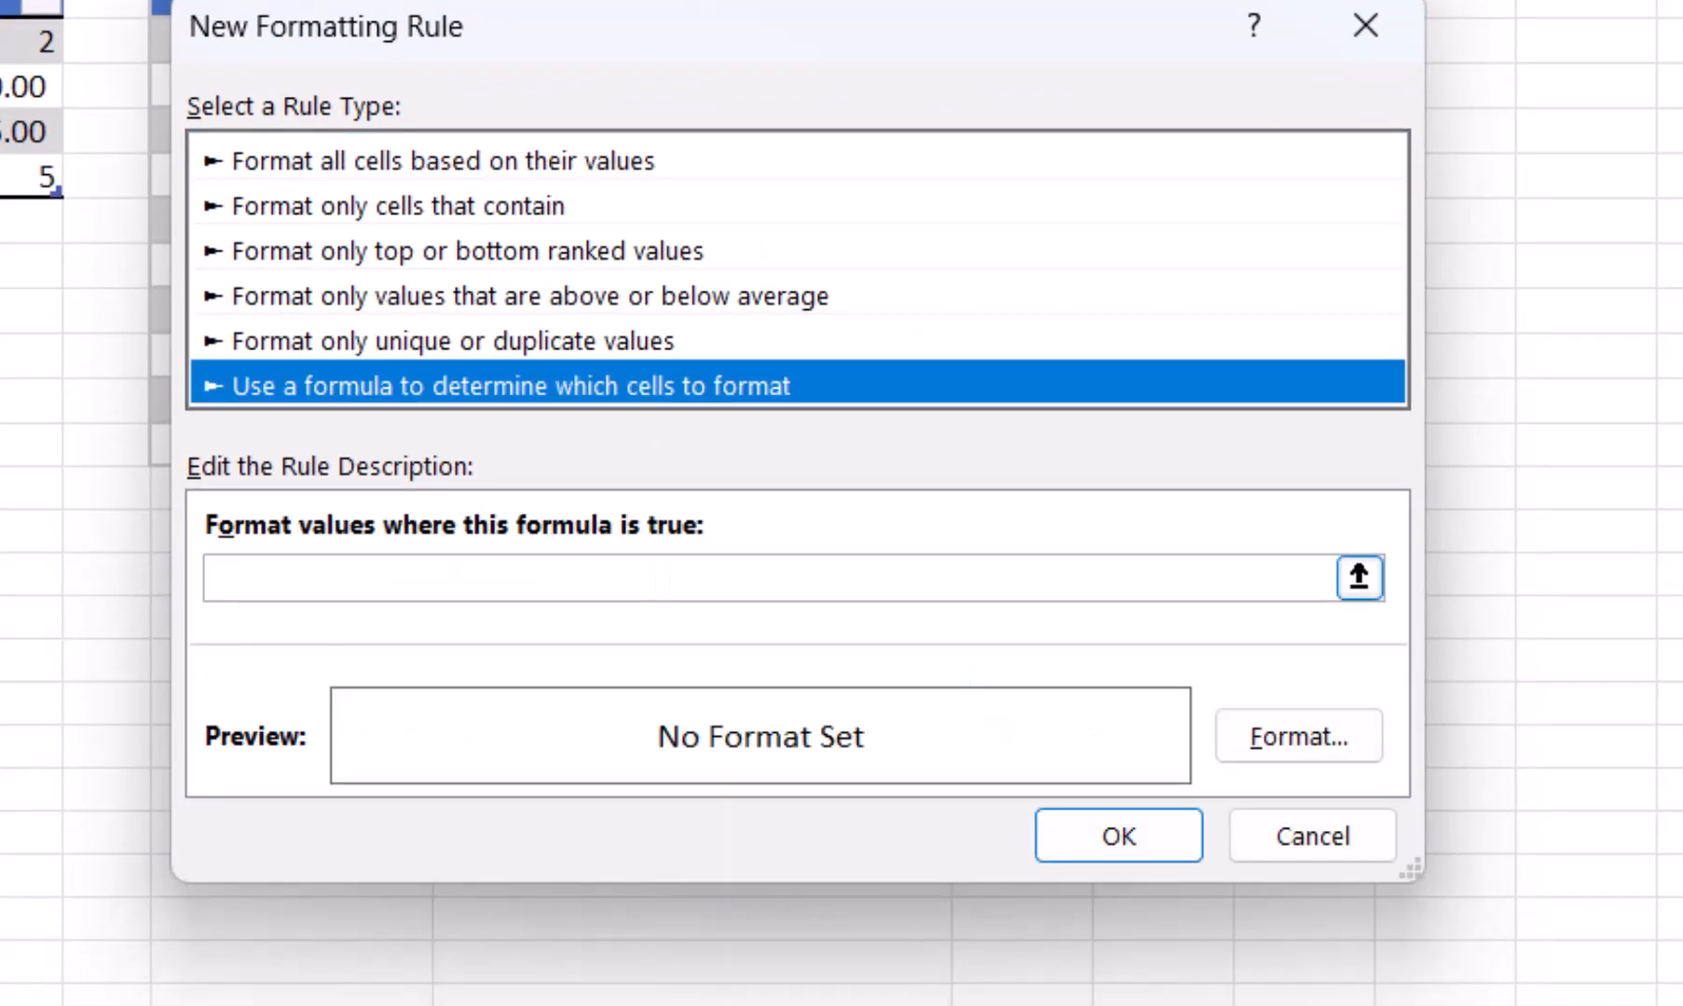
Set the formatting rule's formula to =WEEKDAY($A3,$F$3)>=$F$6
left_click(212, 579)
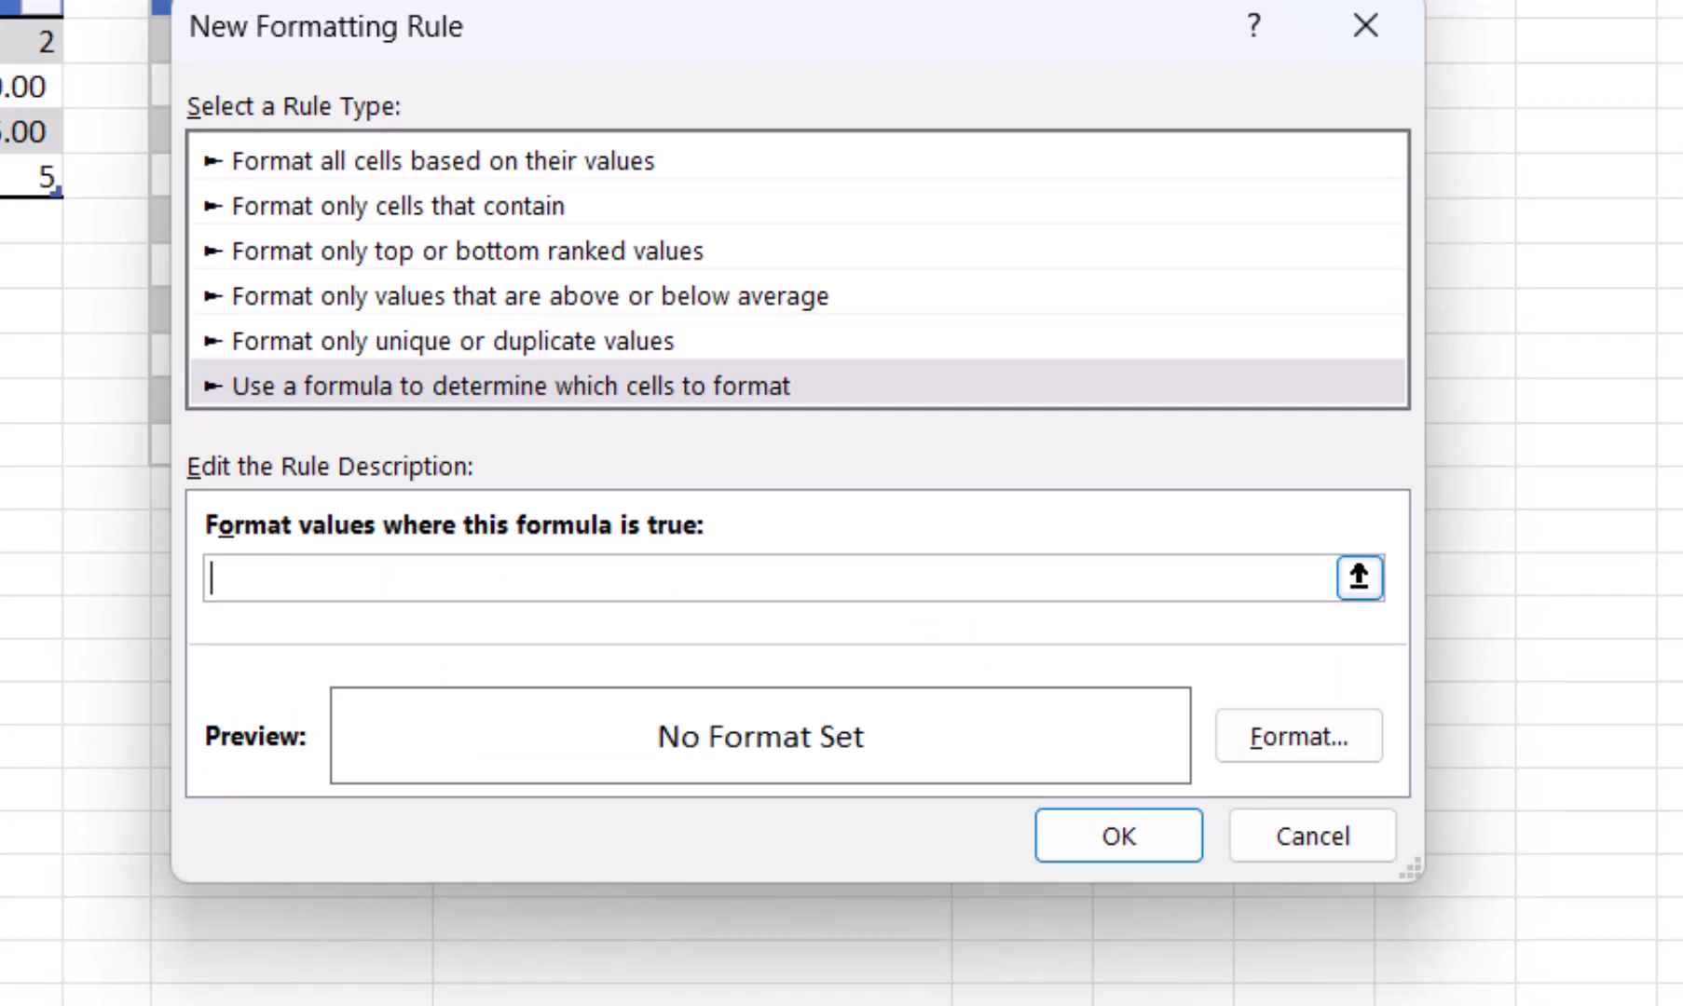
type("=WEEKDAY(")
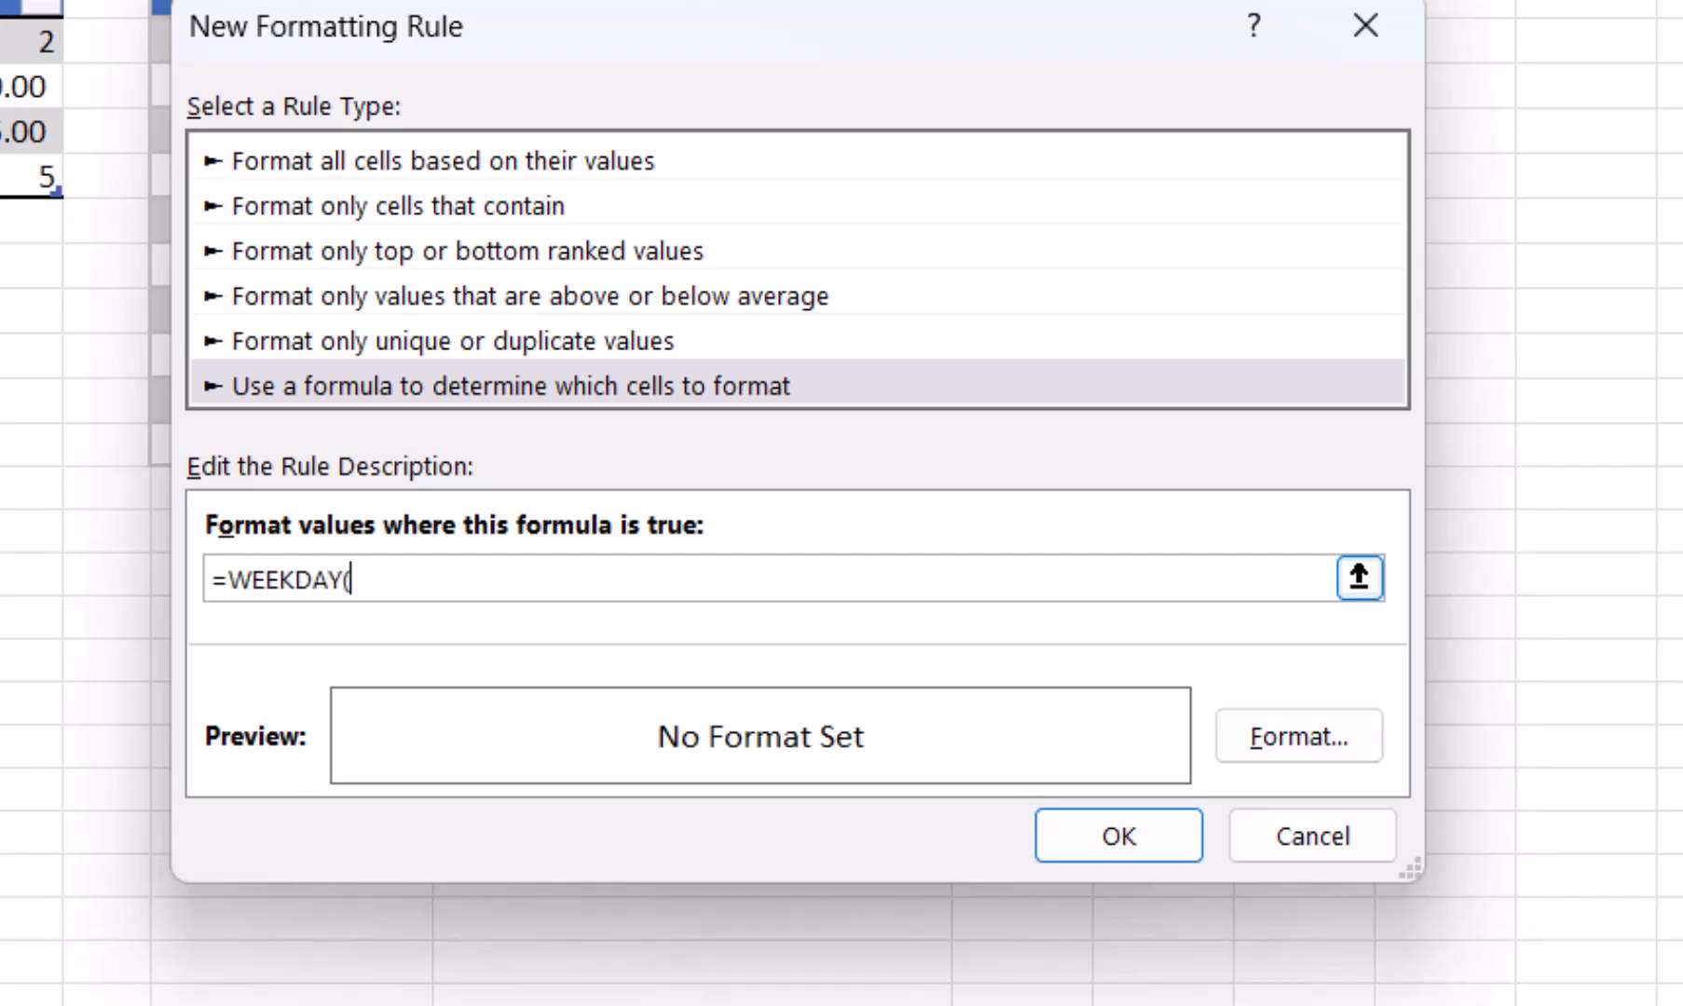
type("$A3,$F$3)>")
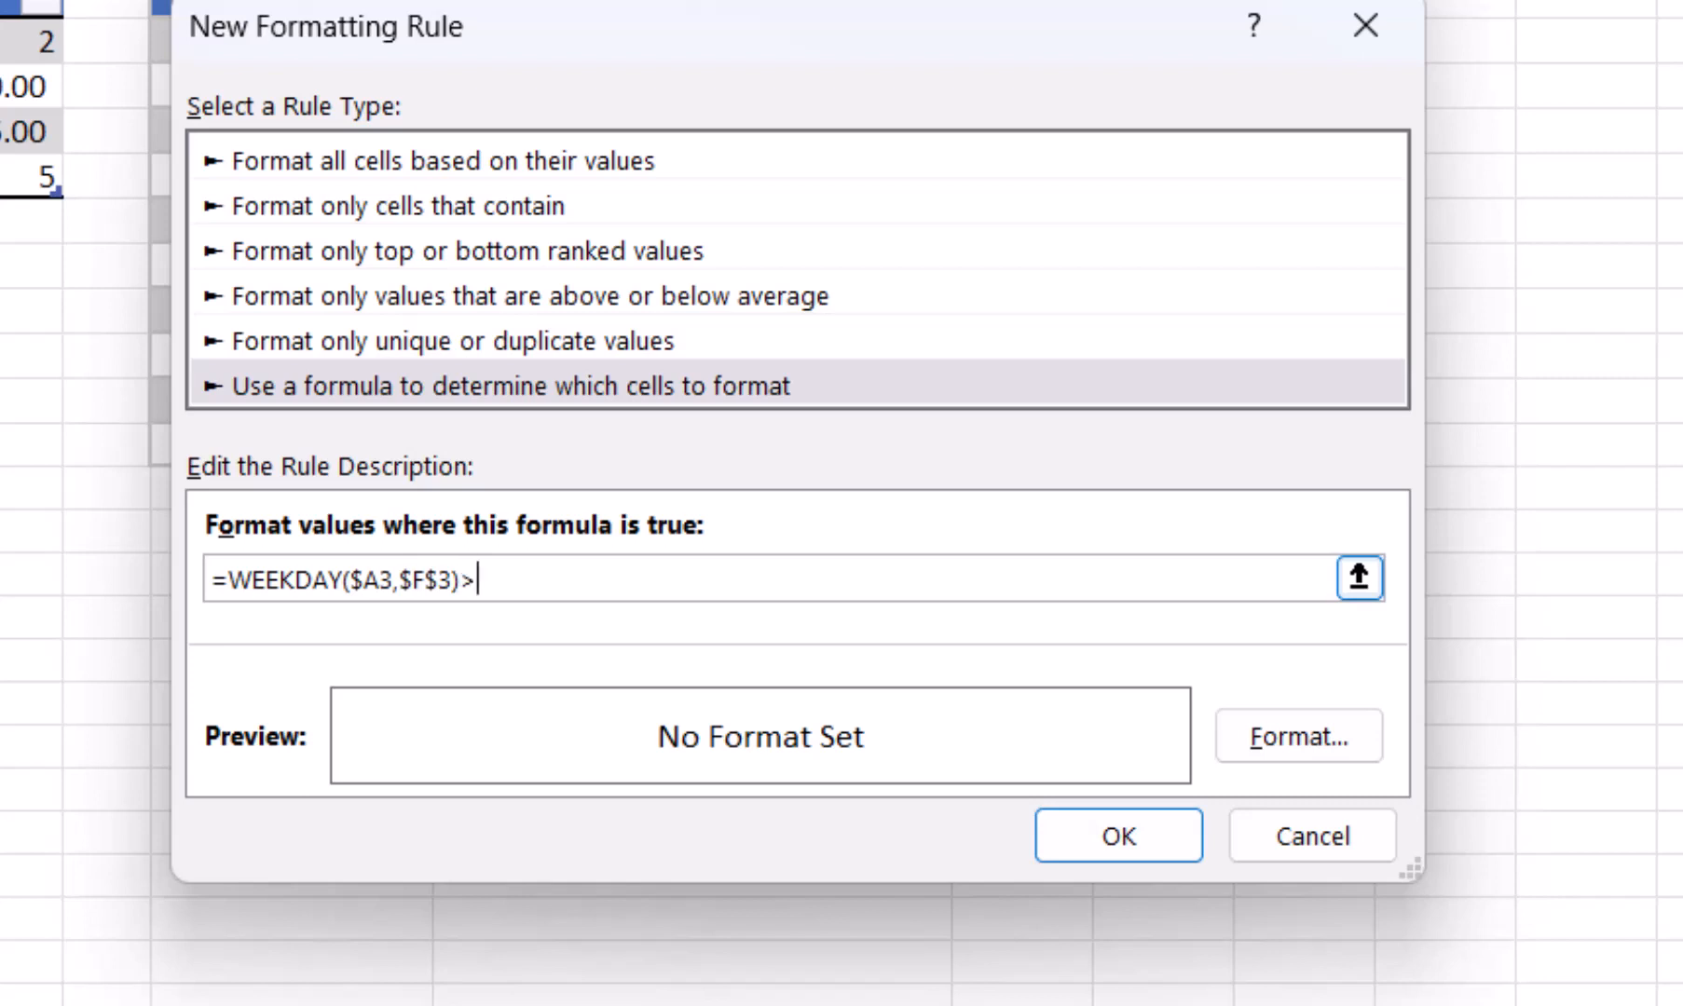
type("=$F$6")
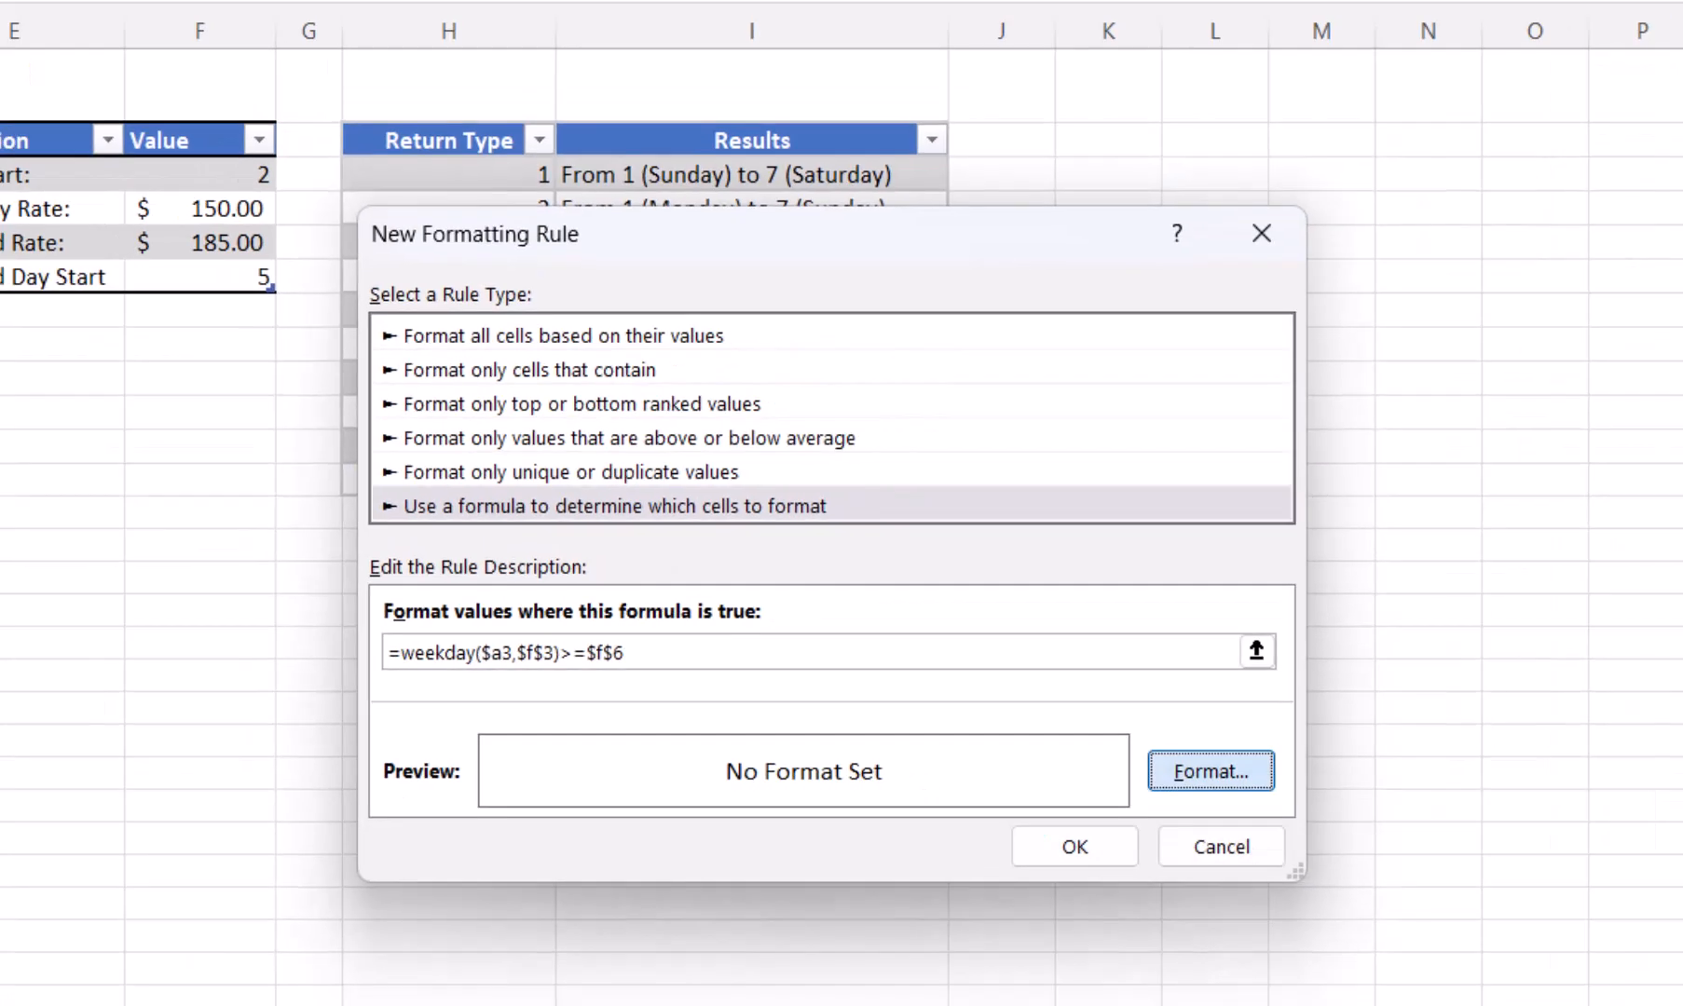
Give the weekend formatting rule a solid orange fill from the standard colors and apply the rule
left_click(1209, 770)
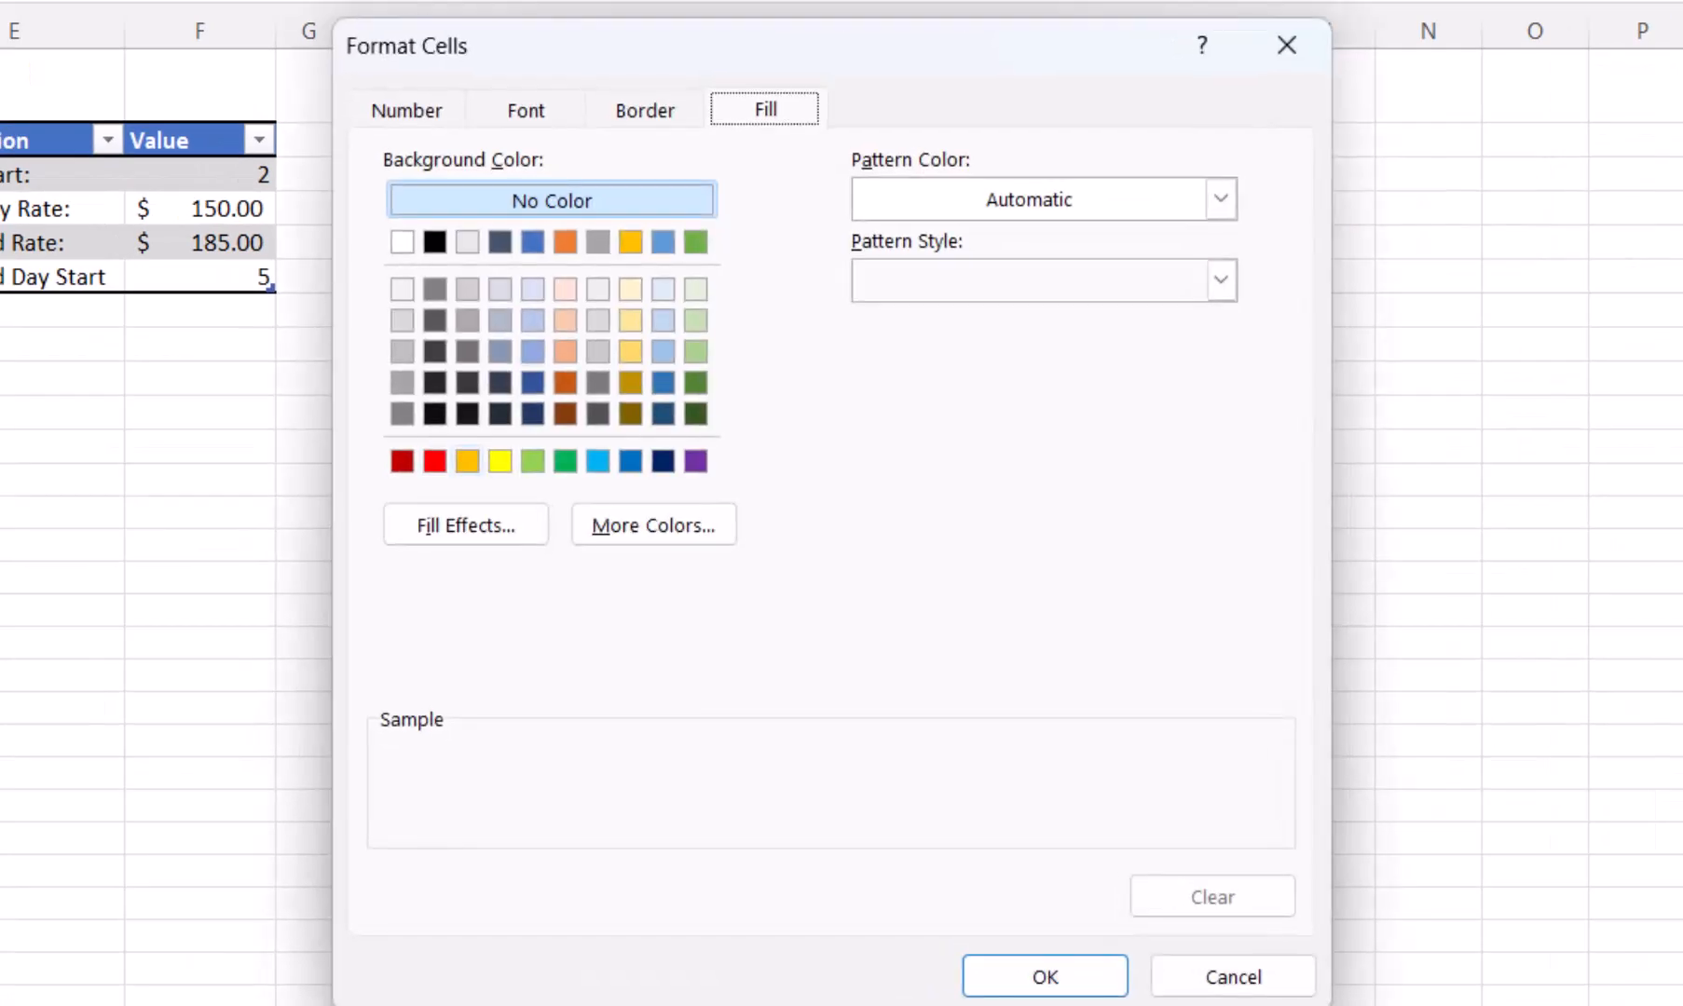
left_click(468, 461)
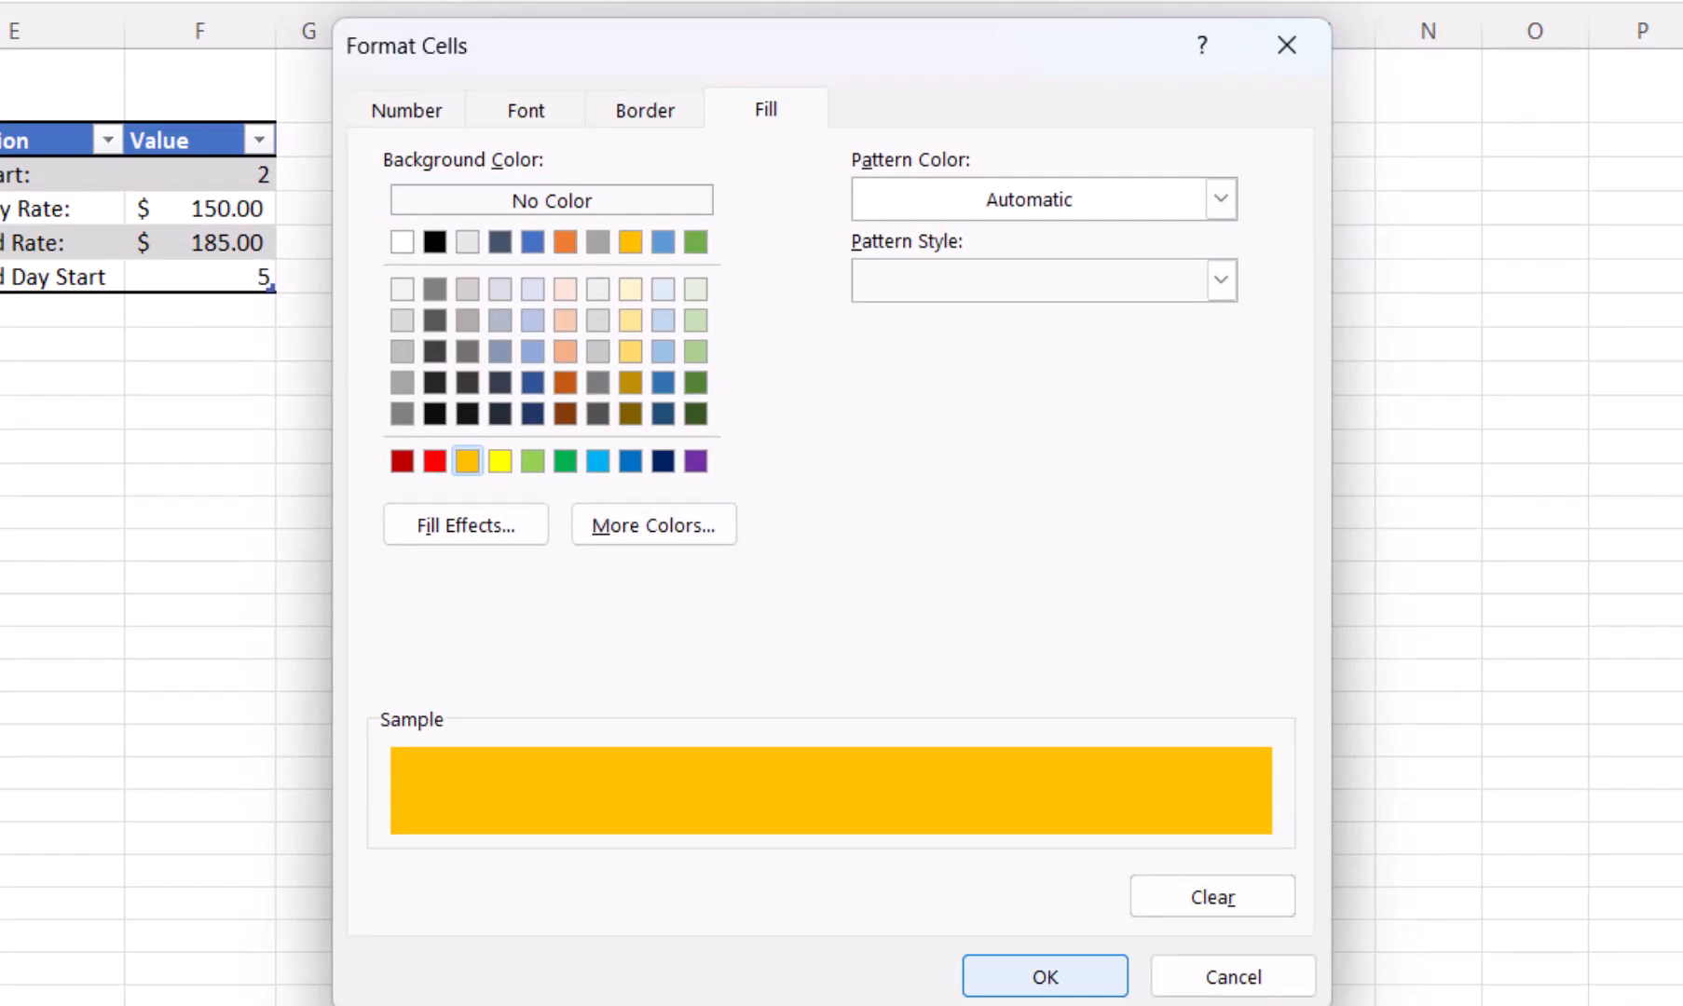
left_click(1044, 976)
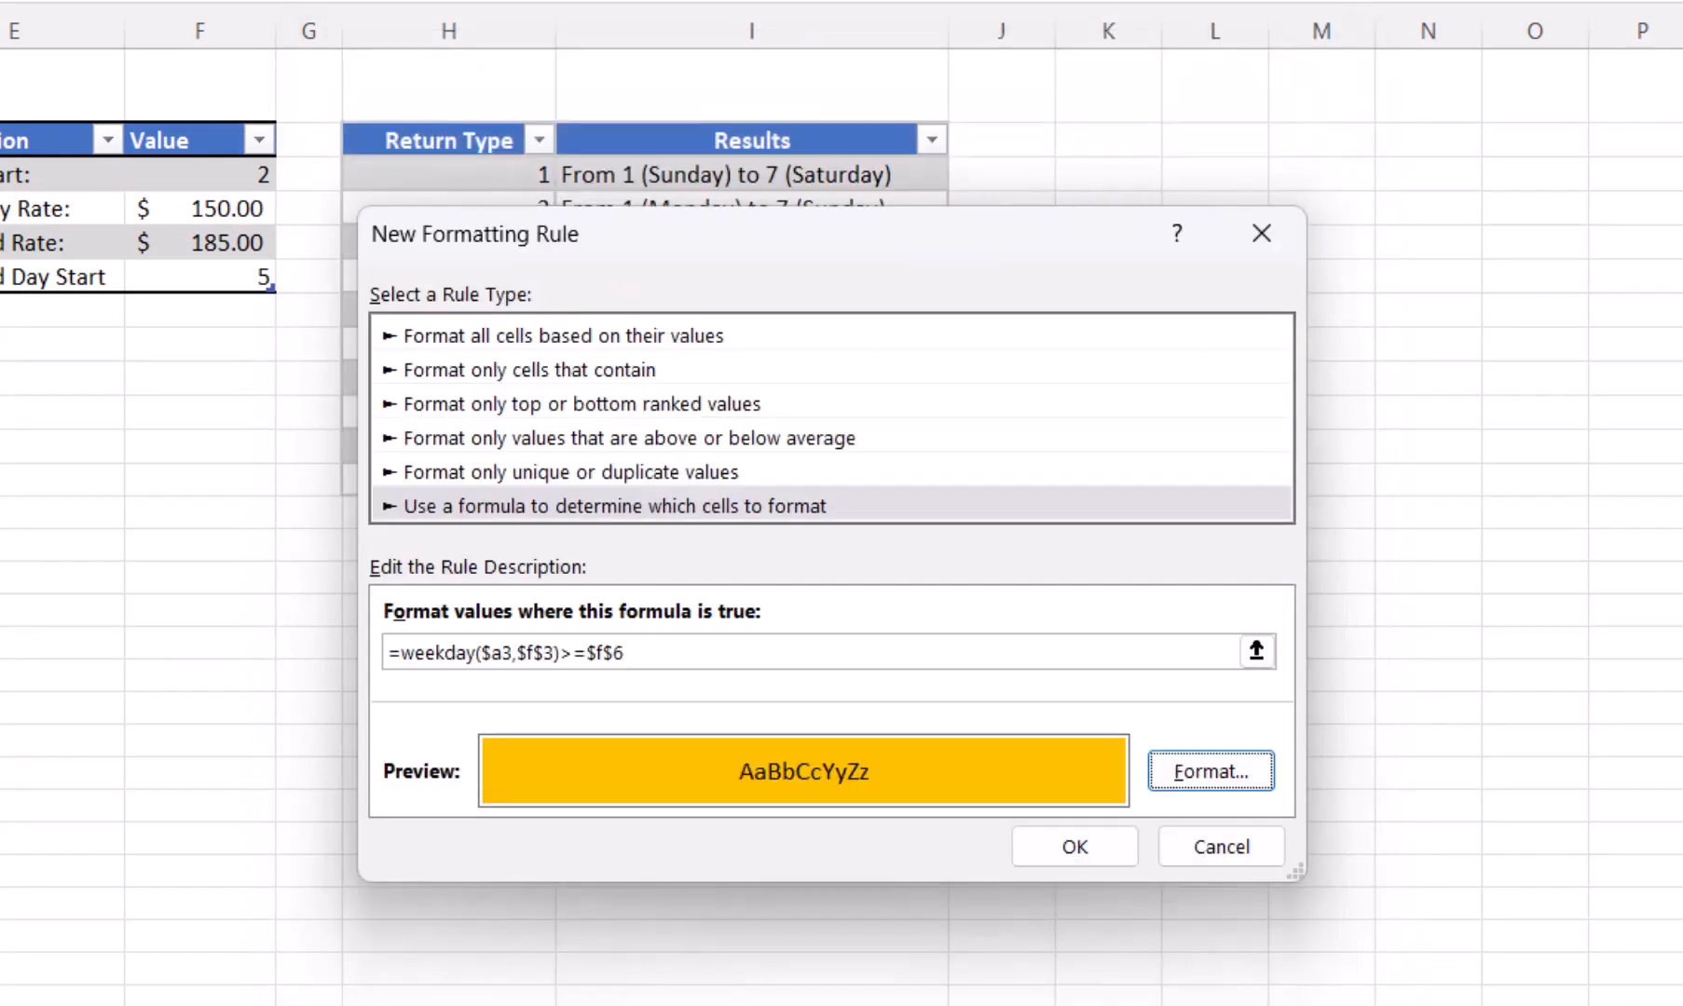
left_click(1074, 847)
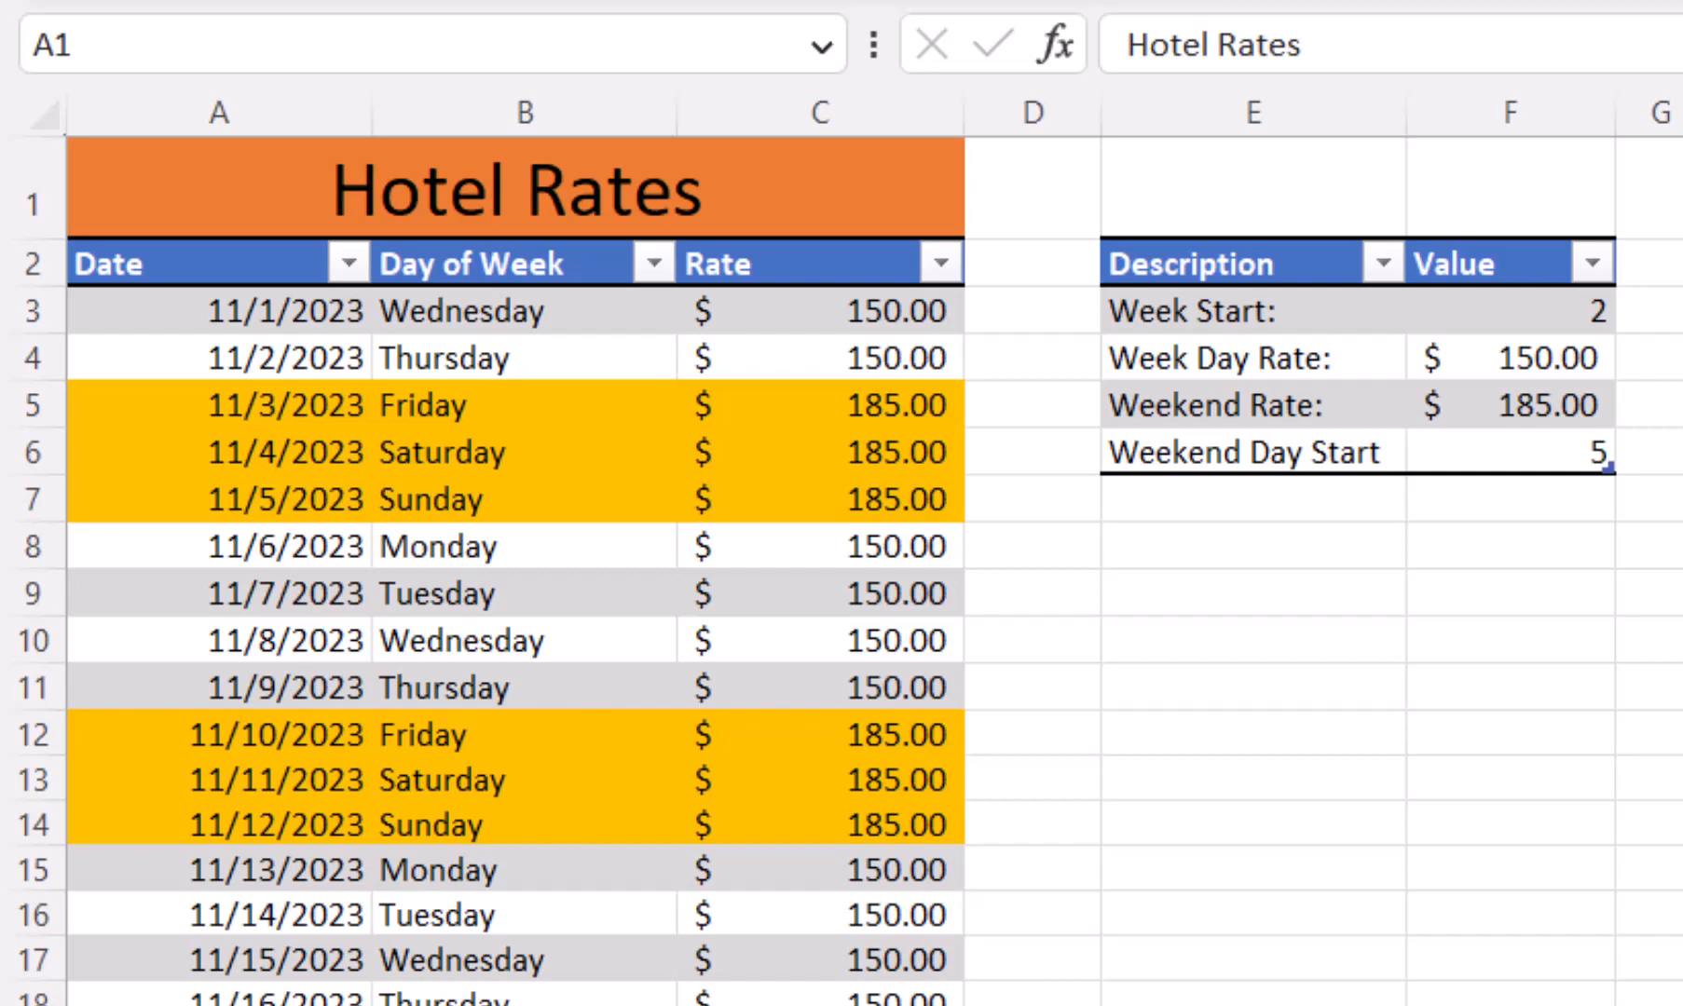
Set the Week Start value in F3 to 12 and the Weekend Day Start value in F6 to 4
left_click(1511, 310)
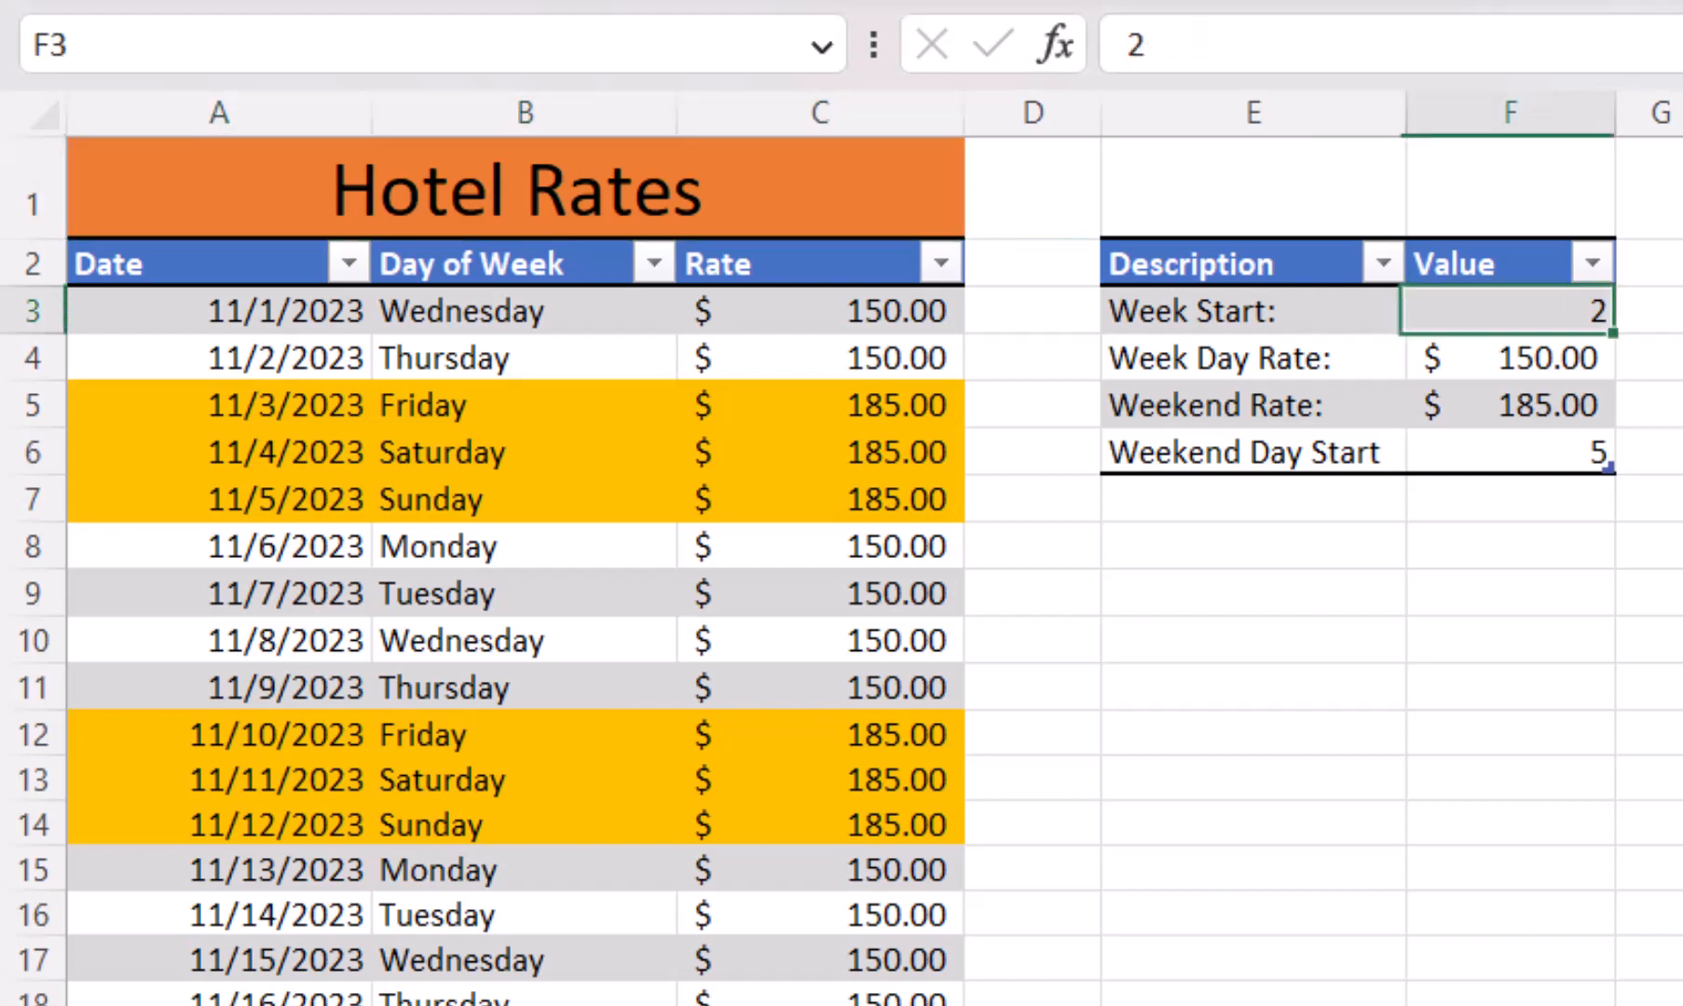
type("12")
key("Return")
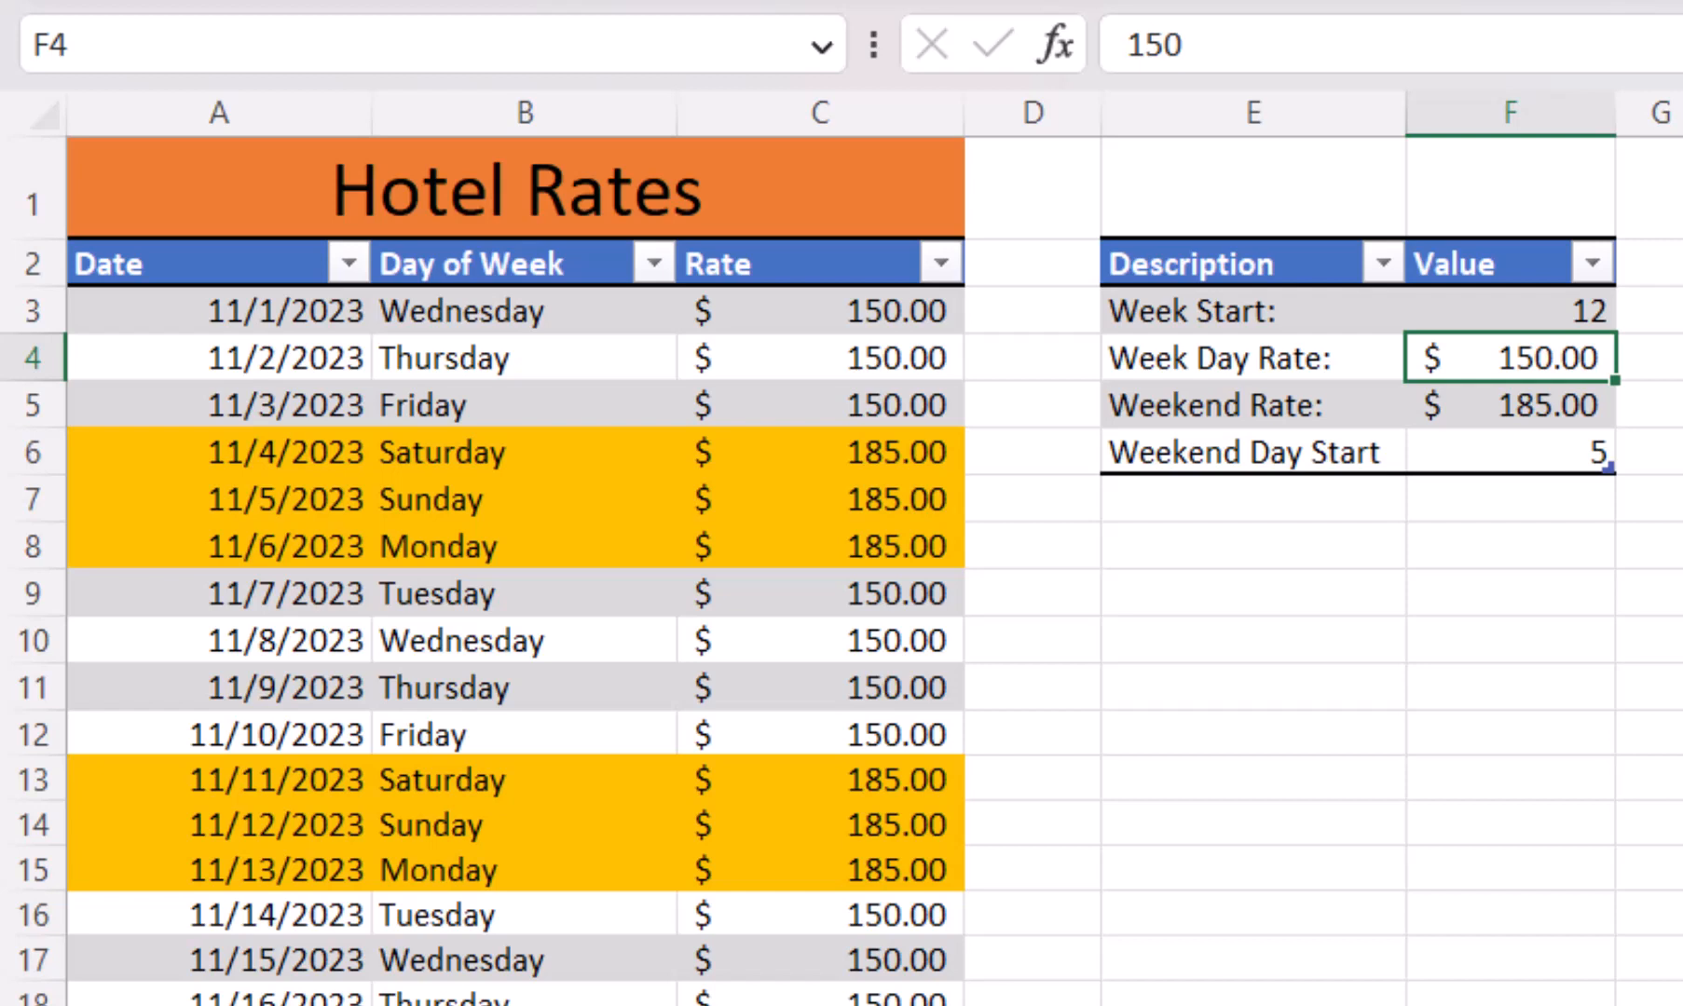
left_click(1510, 452)
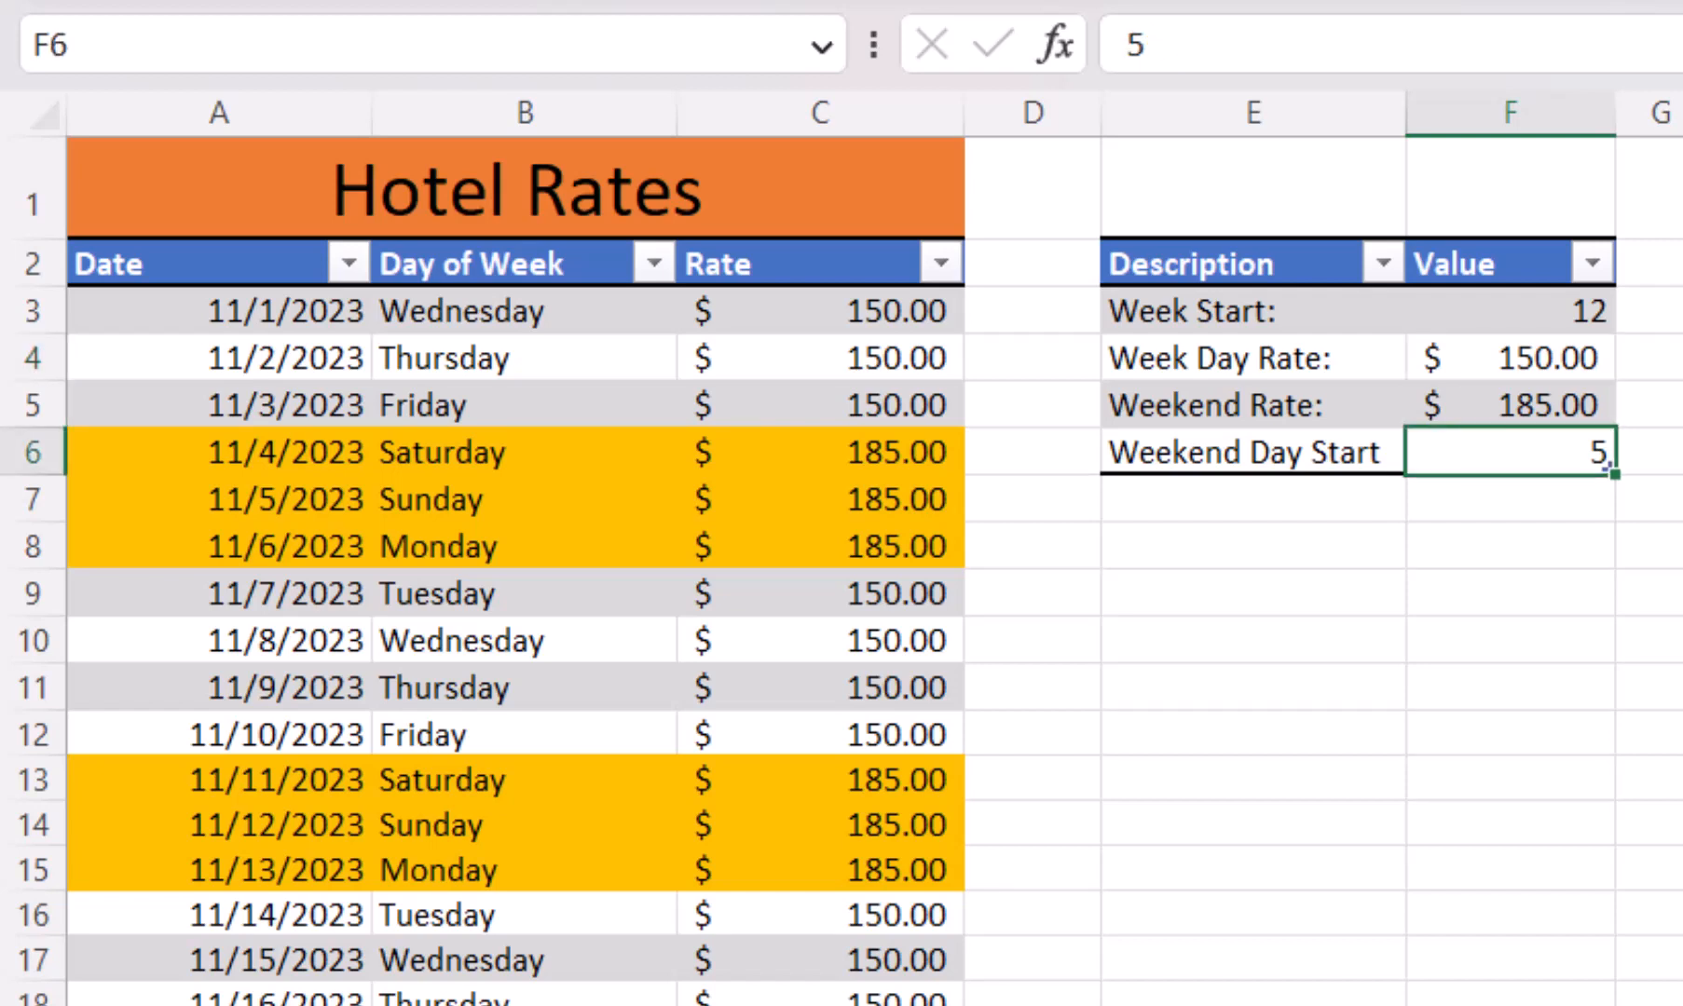
type("4")
key("Return")
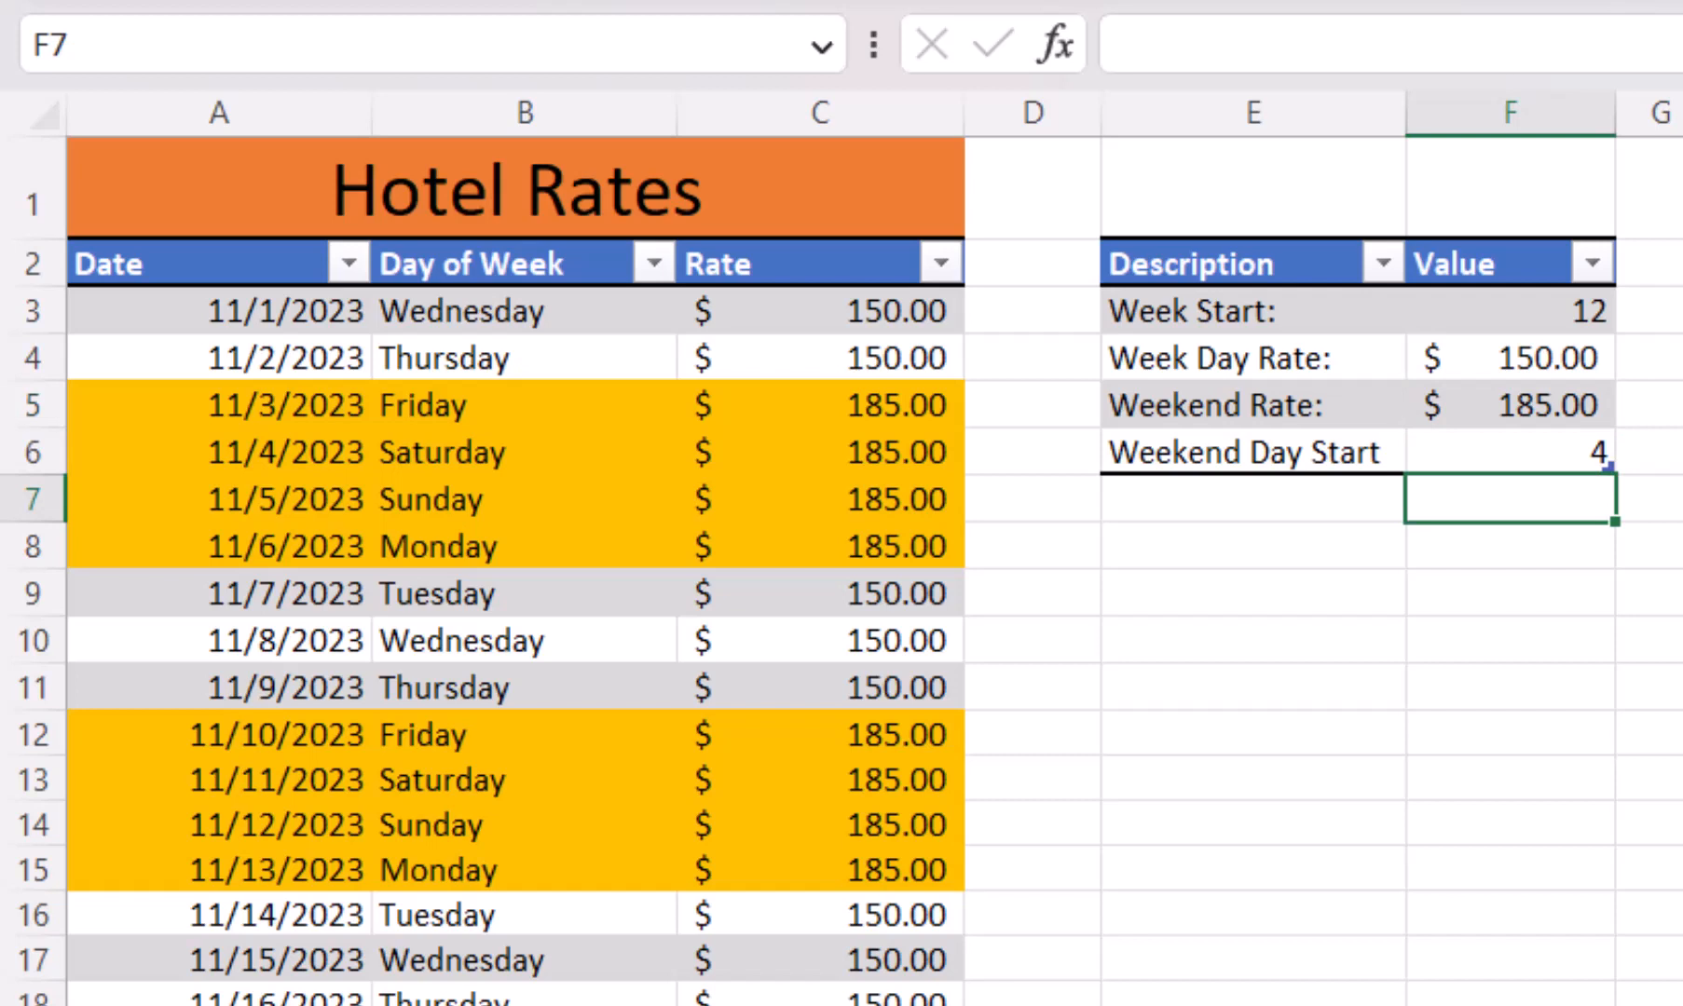
Set the Weekend Rate in cell F5 to 175
left_click(1510, 406)
type("175")
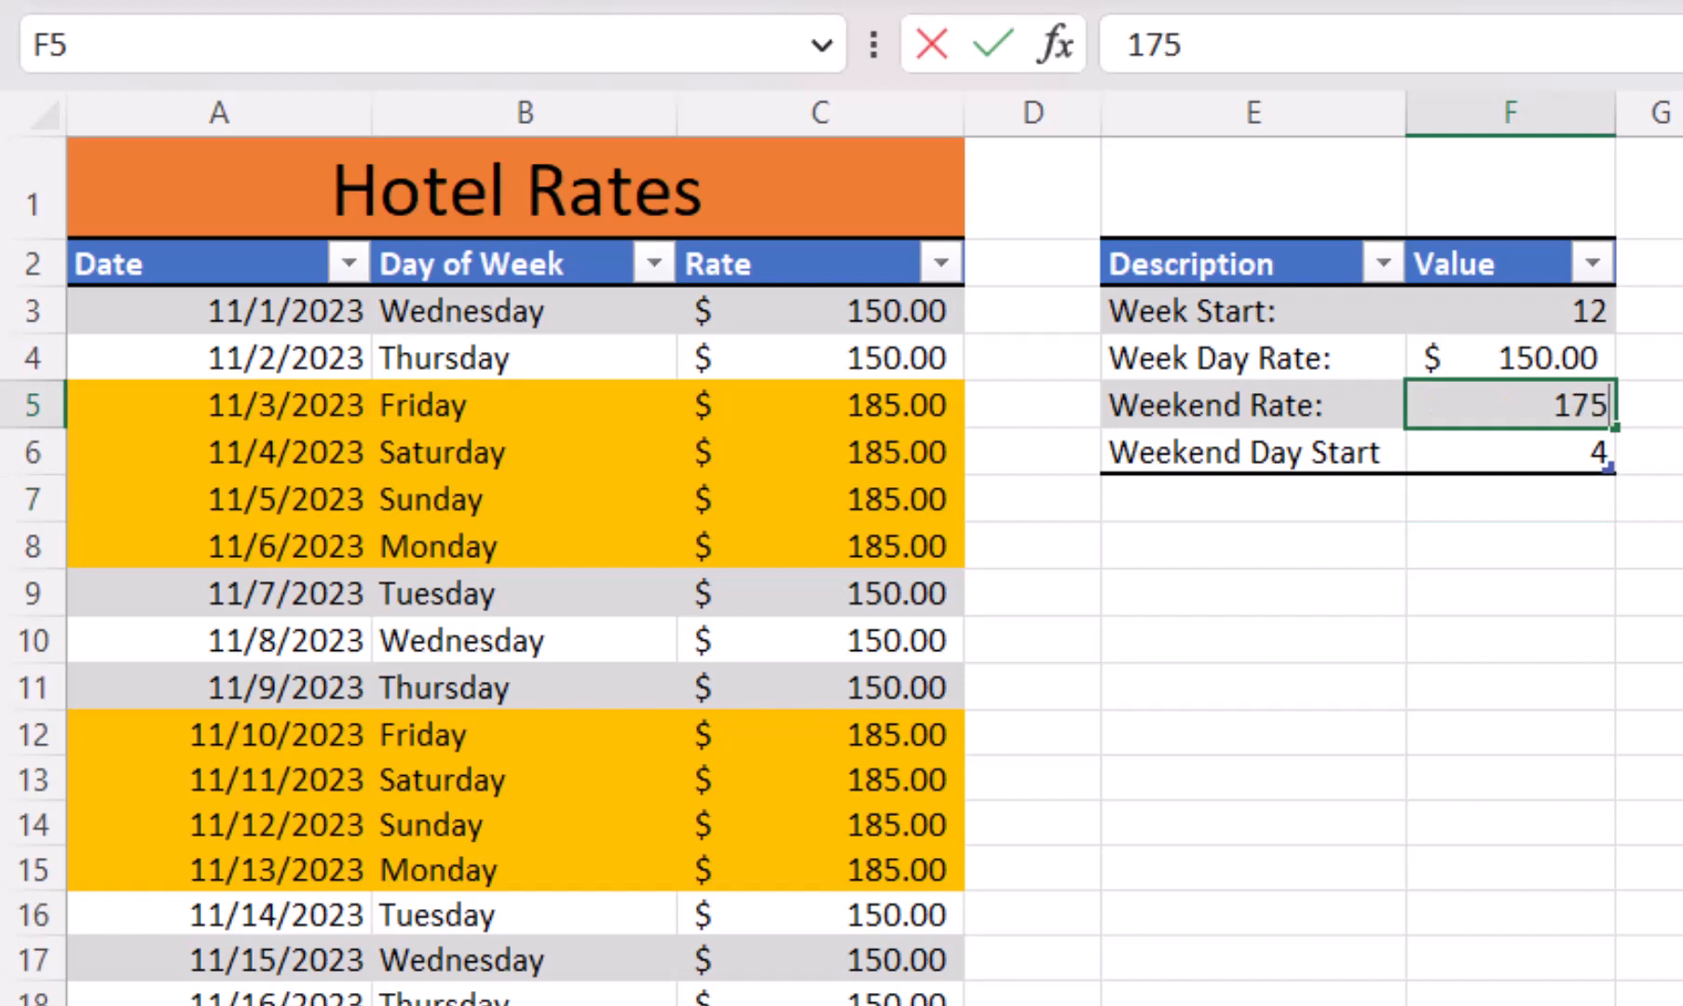
key("Return")
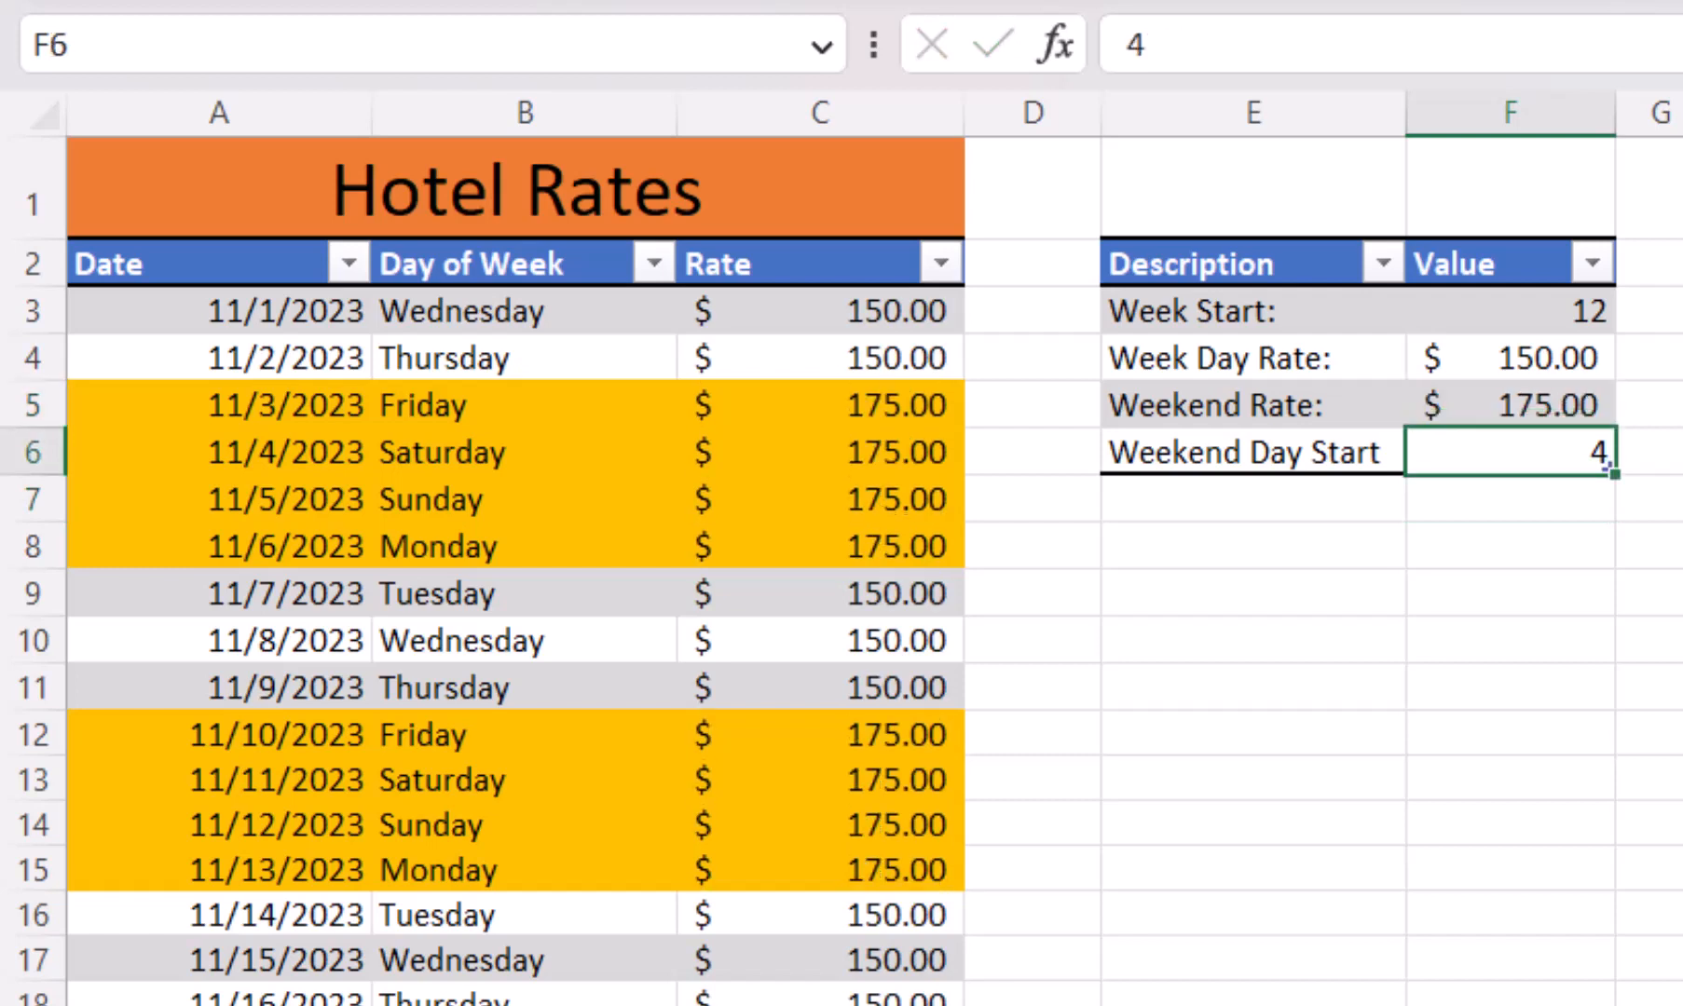